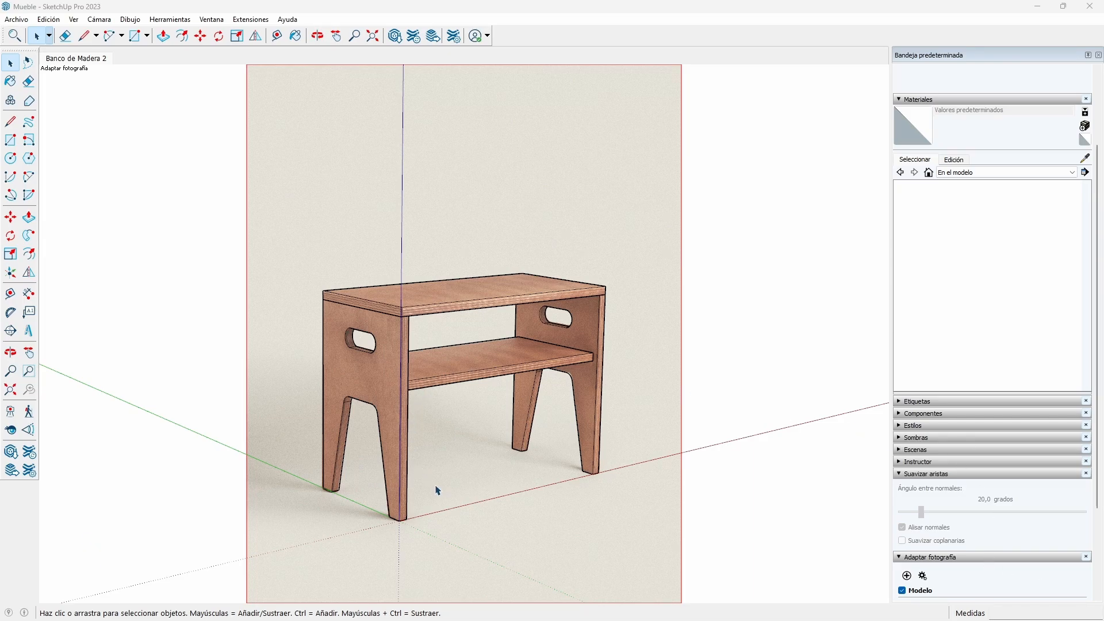
Project the matched photograph onto the whole bench model from the Banco de Madera 2 scene, trimming partially visible faces.
{"action": "middle_click_drag", "start_coordinate": [483, 472], "coordinate": [492, 505]}
{"action": "key", "text": "space"}
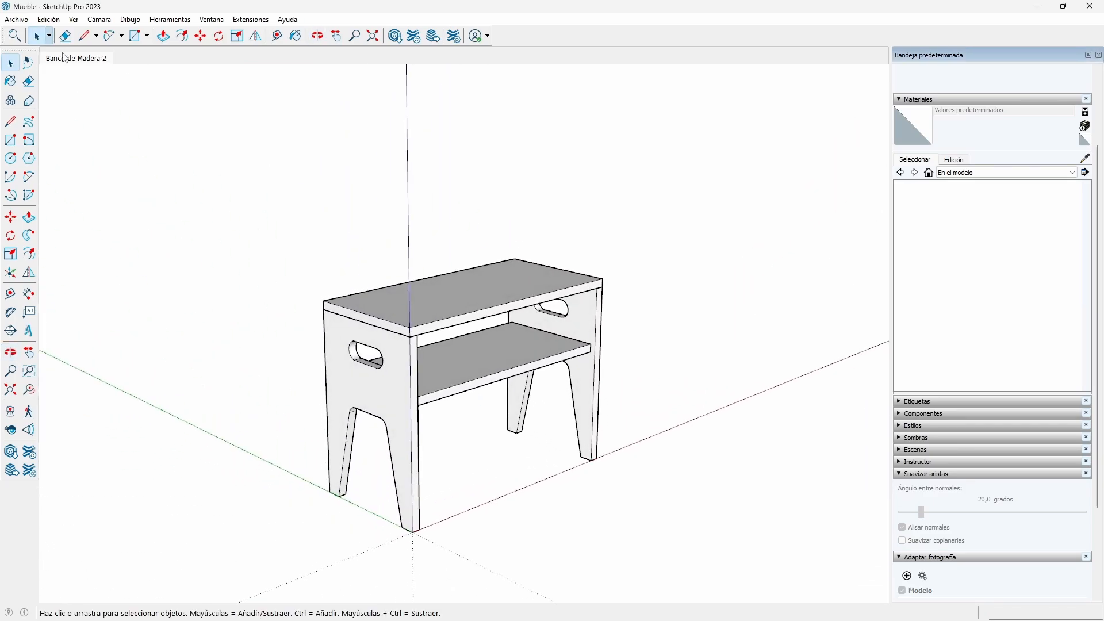
{"action": "left_click", "coordinate": [66, 58]}
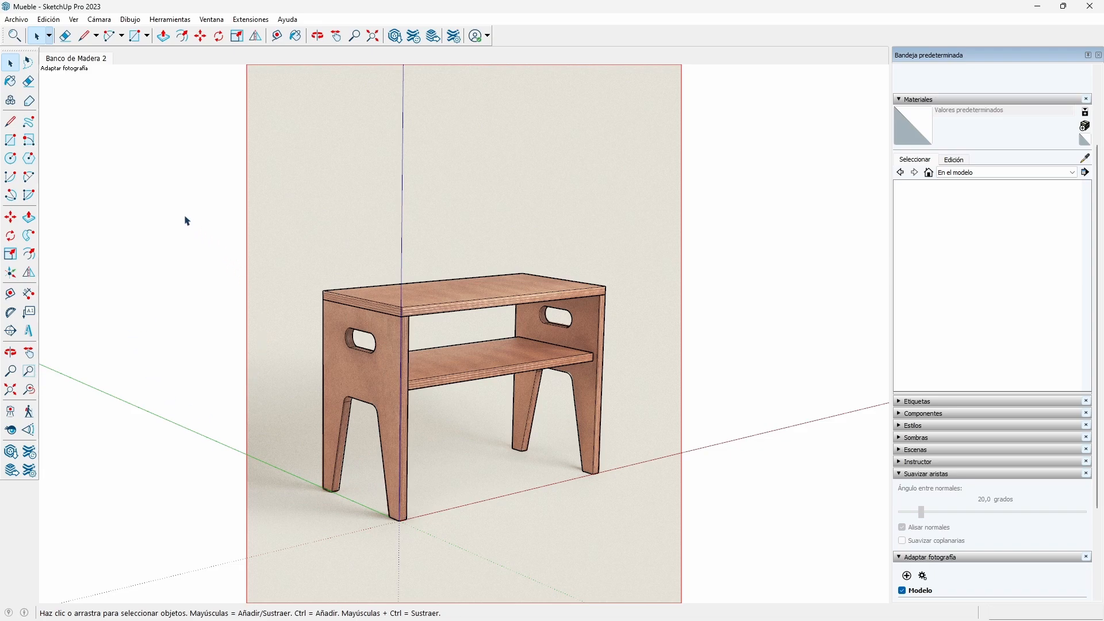
{"action": "left_click_drag", "start_coordinate": [169, 208], "coordinate": [709, 557]}
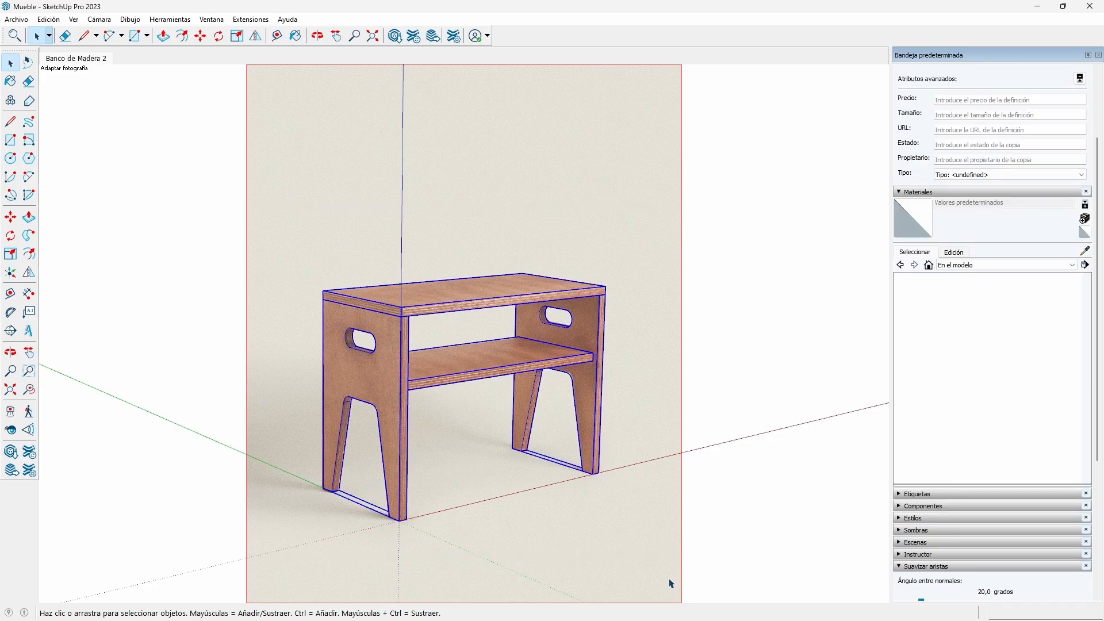
{"action": "right_click", "coordinate": [470, 362]}
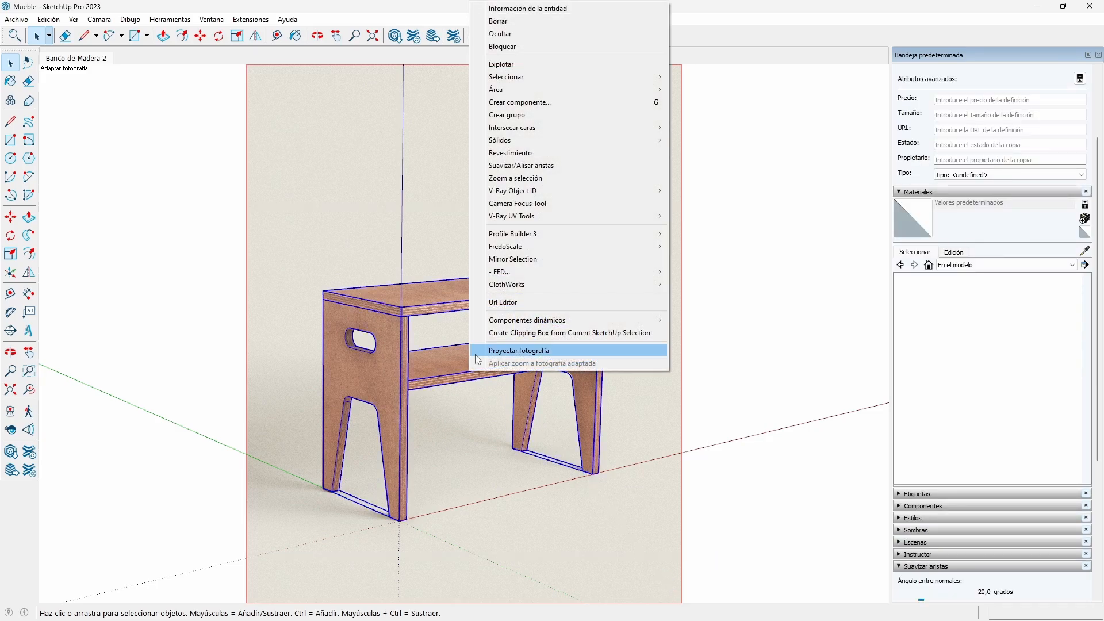
{"action": "left_click", "coordinate": [513, 351]}
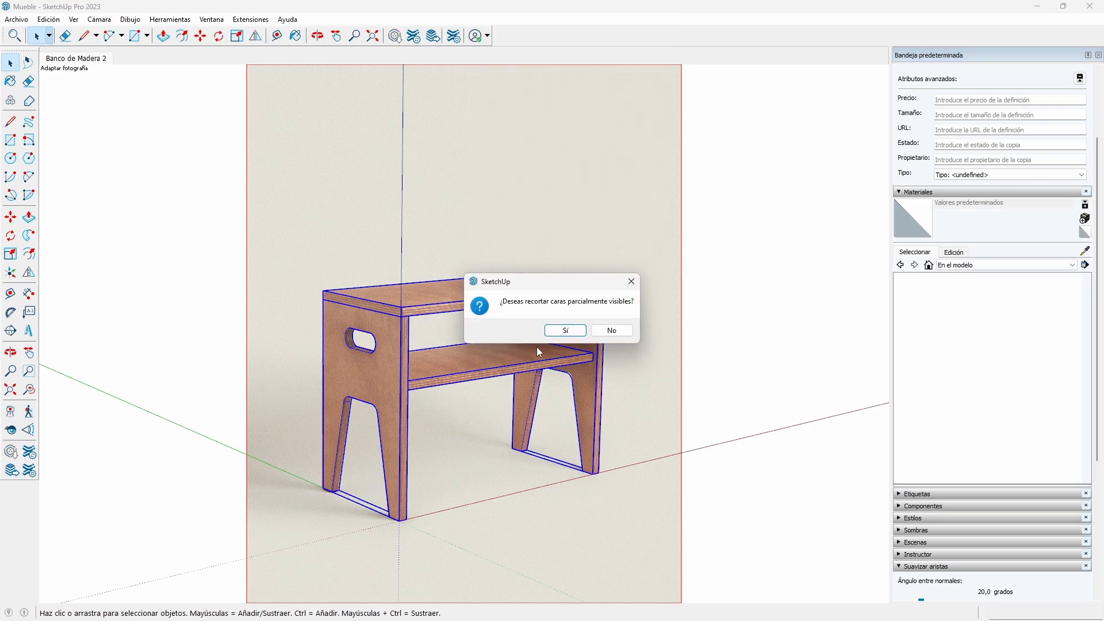
{"action": "left_click_drag", "start_coordinate": [499, 281], "coordinate": [478, 280]}
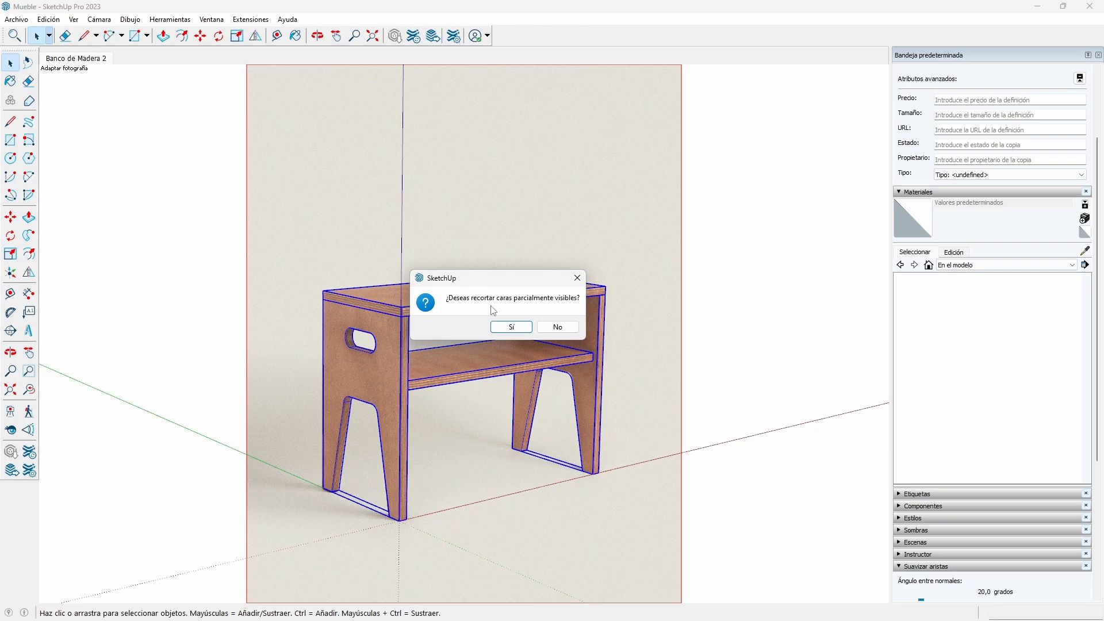
{"action": "left_click", "coordinate": [511, 327]}
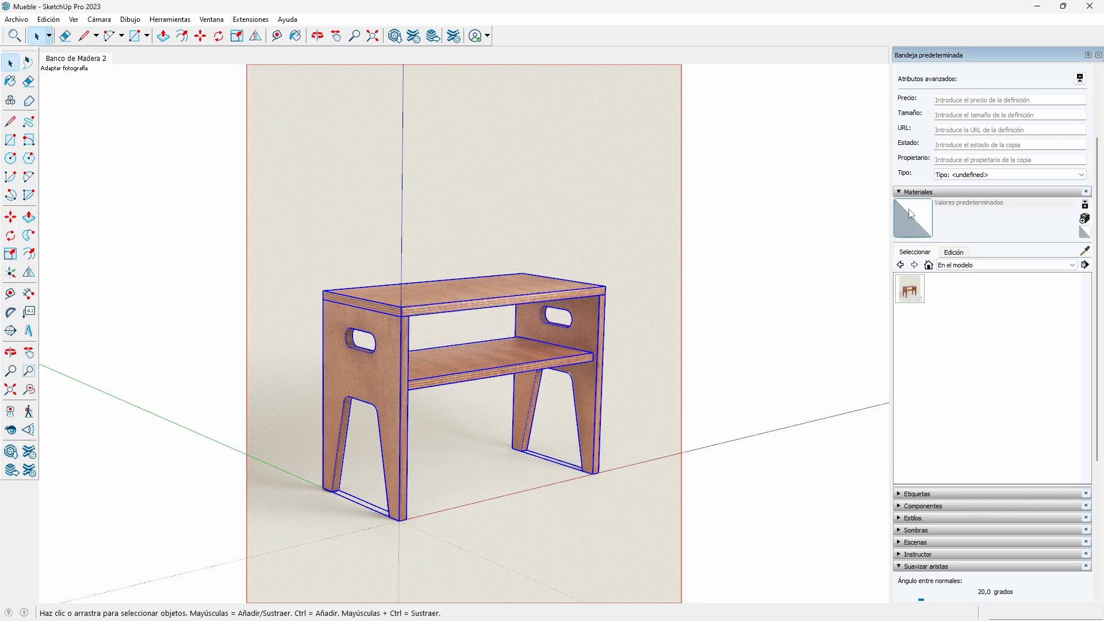
Enable the display of hidden geometry on the textured bench.
{"action": "mouse_move", "coordinate": [469, 382]}
{"action": "middle_mouse_down"}
{"action": "mouse_move", "coordinate": [500, 382]}
{"action": "mouse_move", "coordinate": [423, 384]}
{"action": "mouse_move", "coordinate": [491, 387]}
{"action": "mouse_move", "coordinate": [453, 384]}
{"action": "middle_mouse_up"}
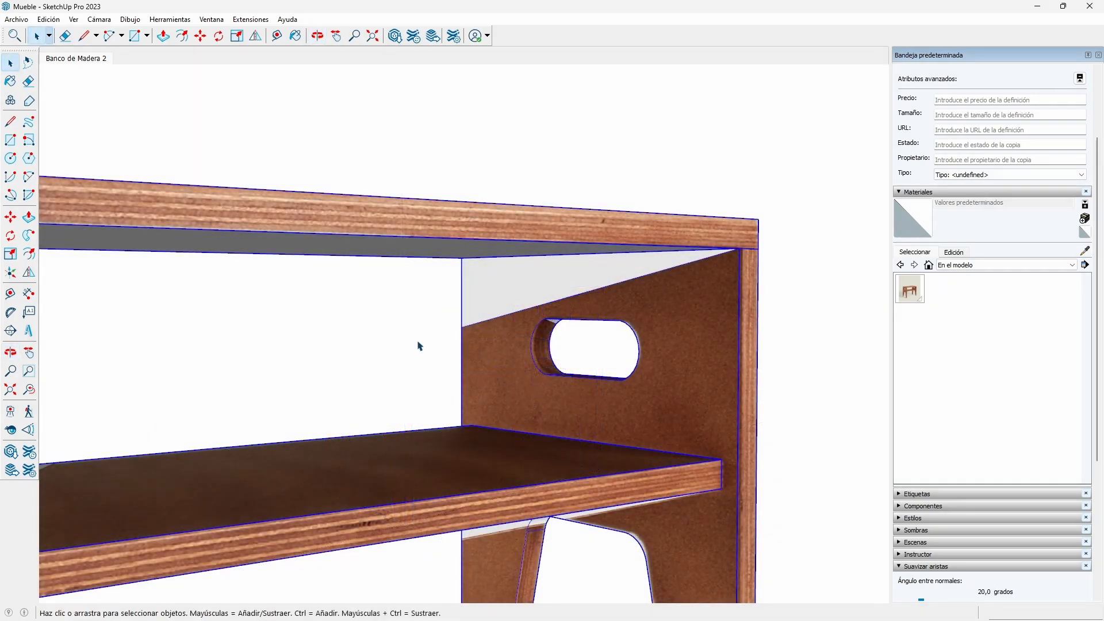
{"action": "scroll", "coordinate": [589, 287], "scroll_direction": "down", "scroll_amount": 1}
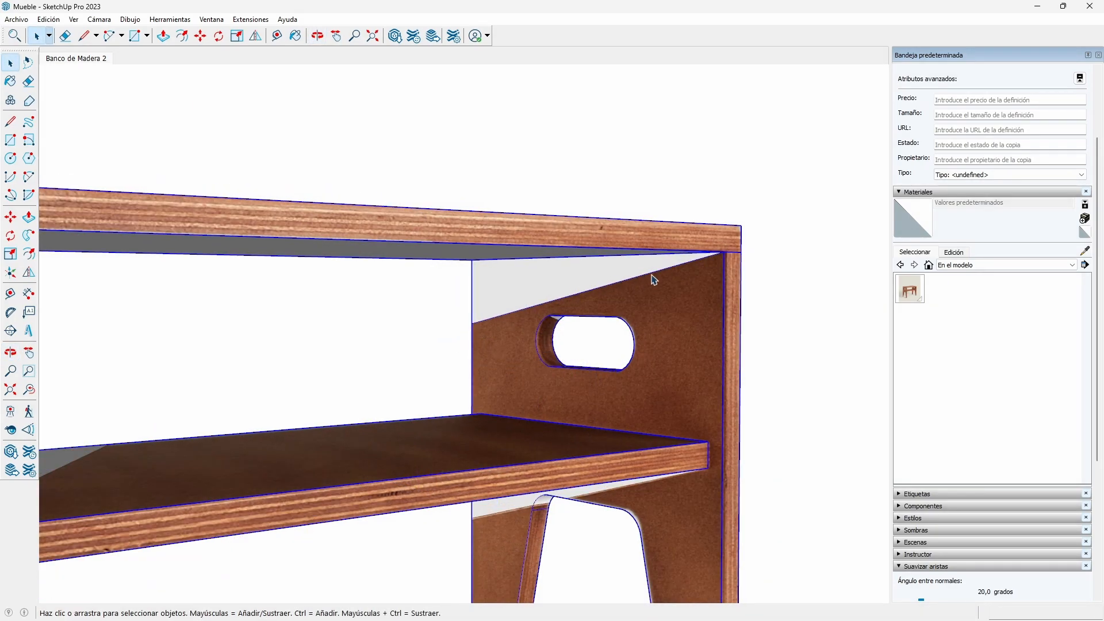
{"action": "scroll", "coordinate": [569, 300], "scroll_direction": "down", "scroll_amount": 6}
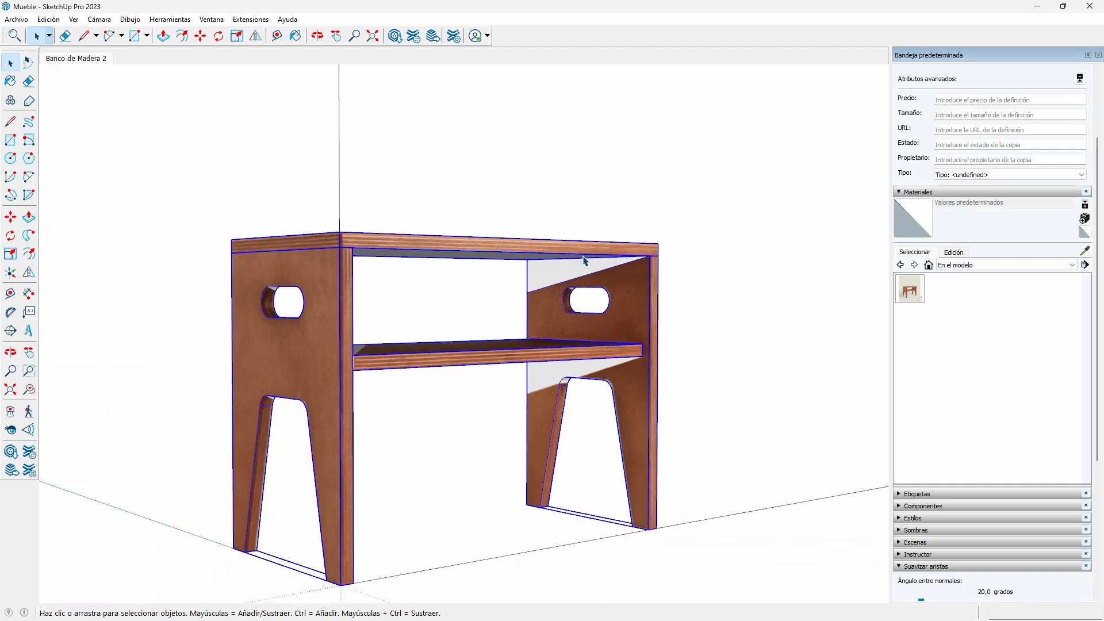
{"action": "middle_click_drag", "start_coordinate": [584, 256], "coordinate": [460, 375]}
{"action": "scroll", "coordinate": [259, 389], "scroll_direction": "up", "scroll_amount": 3}
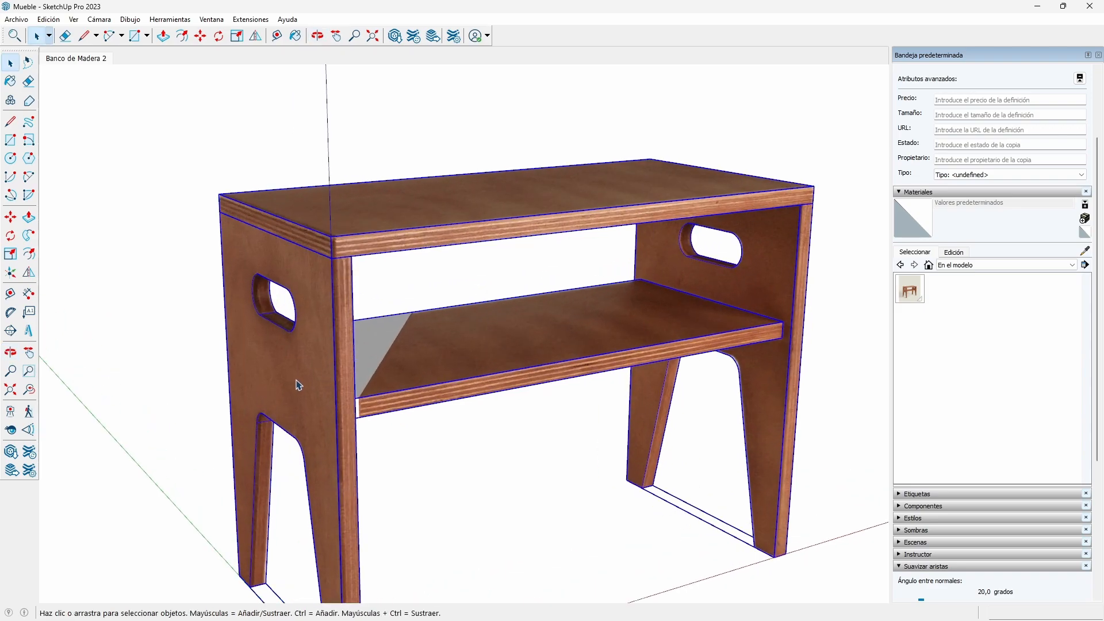
{"action": "left_click", "coordinate": [73, 19]}
{"action": "left_click", "coordinate": [112, 64]}
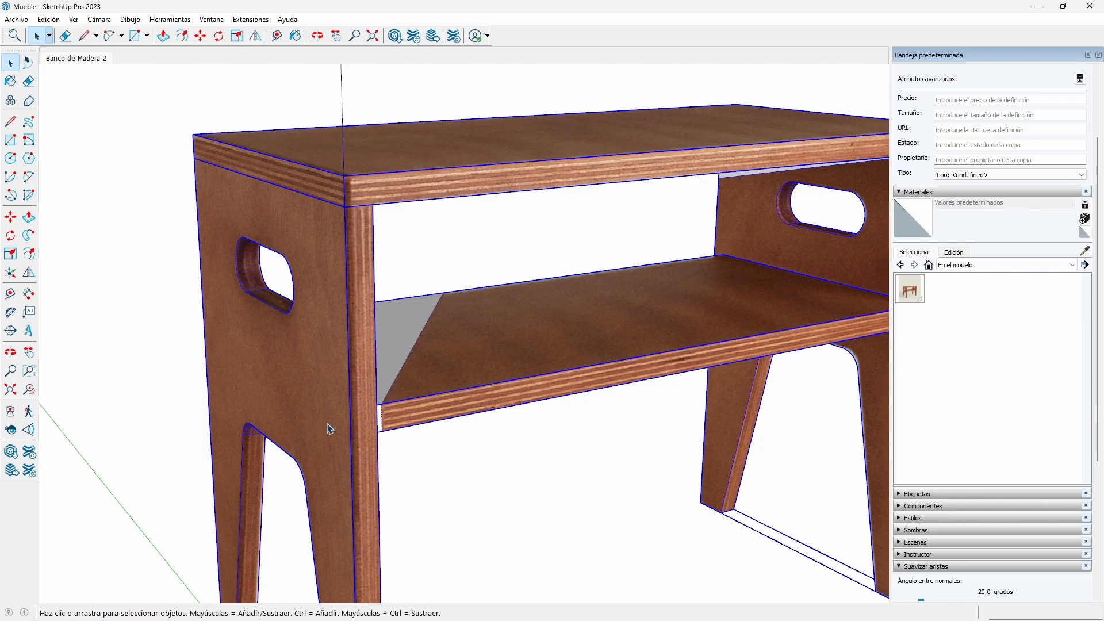
Examine the trimmed, untextured areas on the shelf, the handle cutout and the leg arch of the side panel.
{"action": "scroll", "coordinate": [388, 409], "scroll_direction": "up", "scroll_amount": 5}
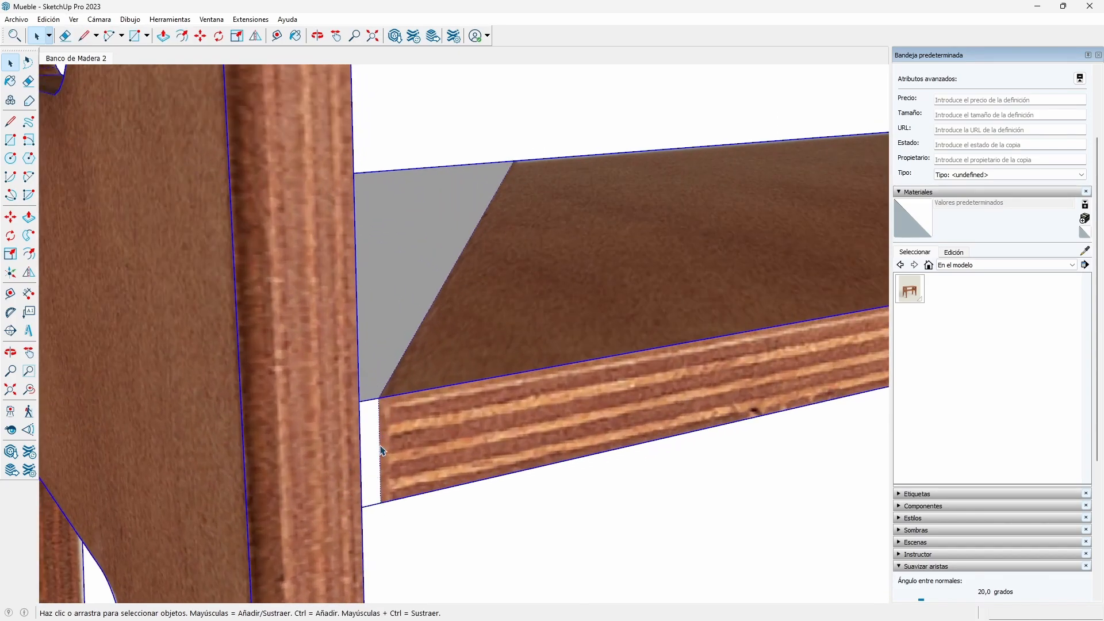
{"action": "scroll", "coordinate": [424, 278], "scroll_direction": "down", "scroll_amount": 6}
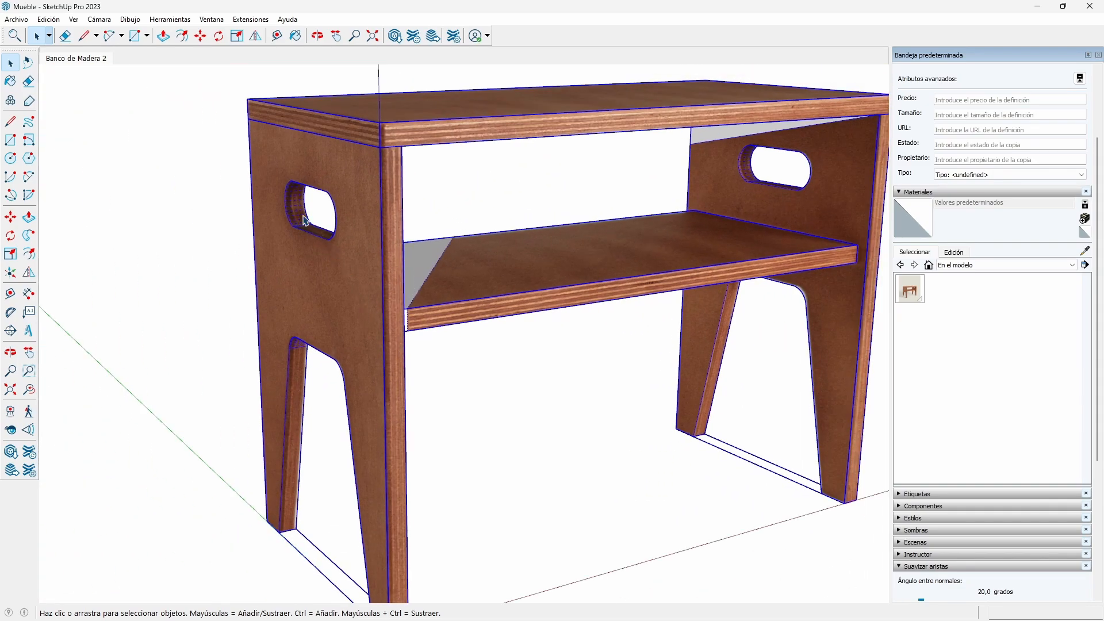
{"action": "scroll", "coordinate": [319, 261], "scroll_direction": "up", "scroll_amount": 2}
{"action": "mouse_move", "coordinate": [357, 346]}
{"action": "middle_mouse_down"}
{"action": "mouse_move", "coordinate": [409, 451]}
{"action": "mouse_move", "coordinate": [414, 312]}
{"action": "middle_mouse_up"}
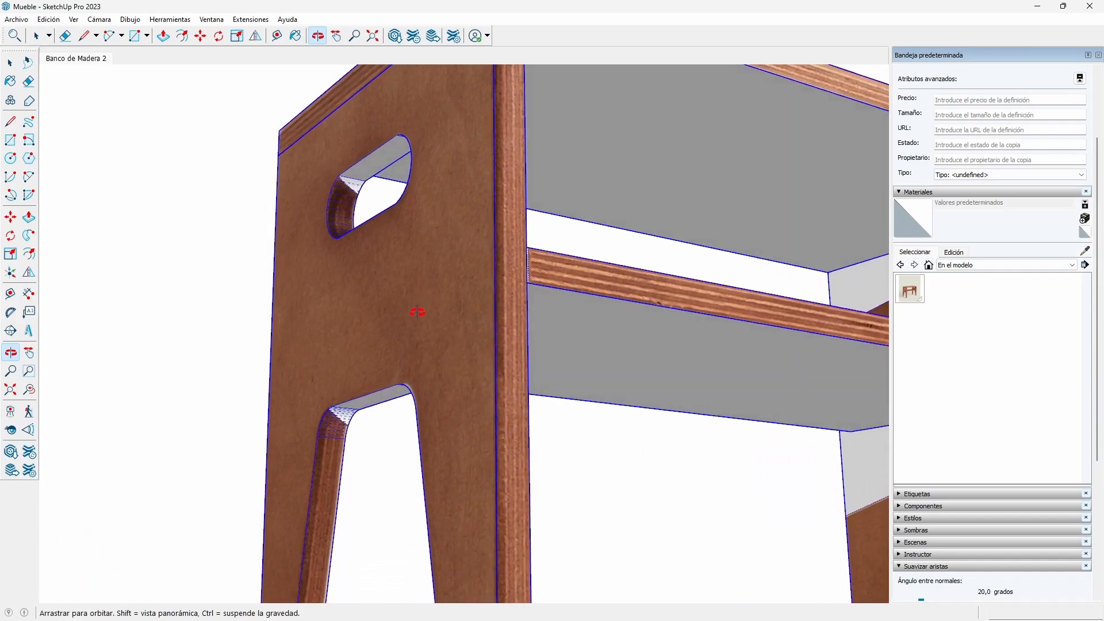
{"action": "scroll", "coordinate": [320, 157], "scroll_direction": "up", "scroll_amount": 5}
{"action": "scroll", "coordinate": [303, 148], "scroll_direction": "down", "scroll_amount": 4}
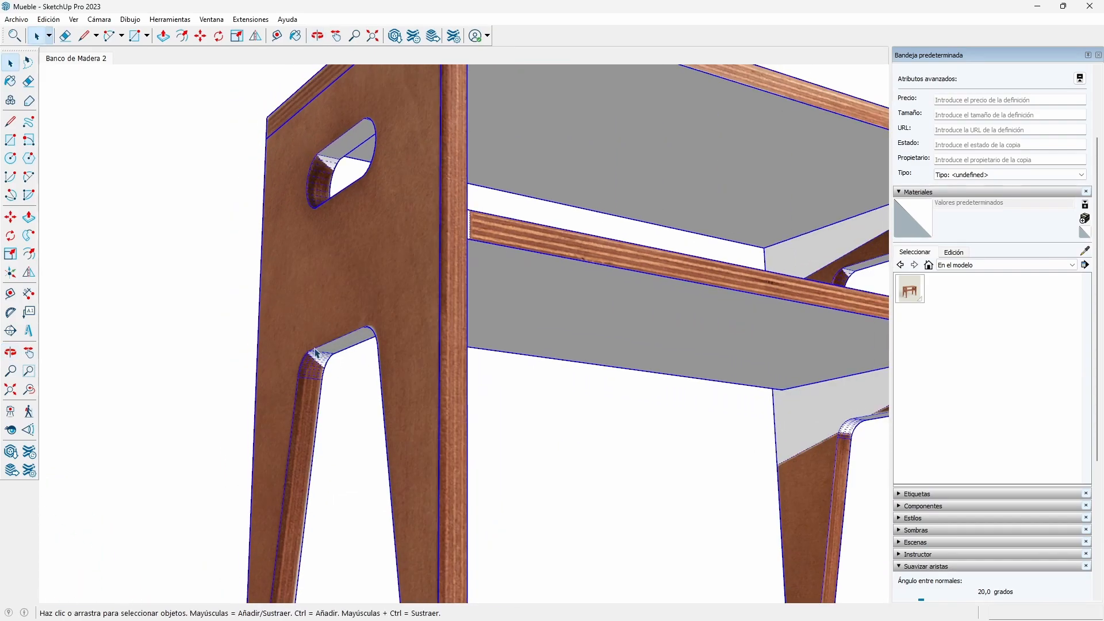
{"action": "scroll", "coordinate": [430, 320], "scroll_direction": "down", "scroll_amount": 5}
{"action": "middle_click_drag", "start_coordinate": [430, 320], "coordinate": [291, 376]}
Open the shelf group and erase the edges separating its textured and untextured areas.
{"action": "double_click", "coordinate": [342, 400]}
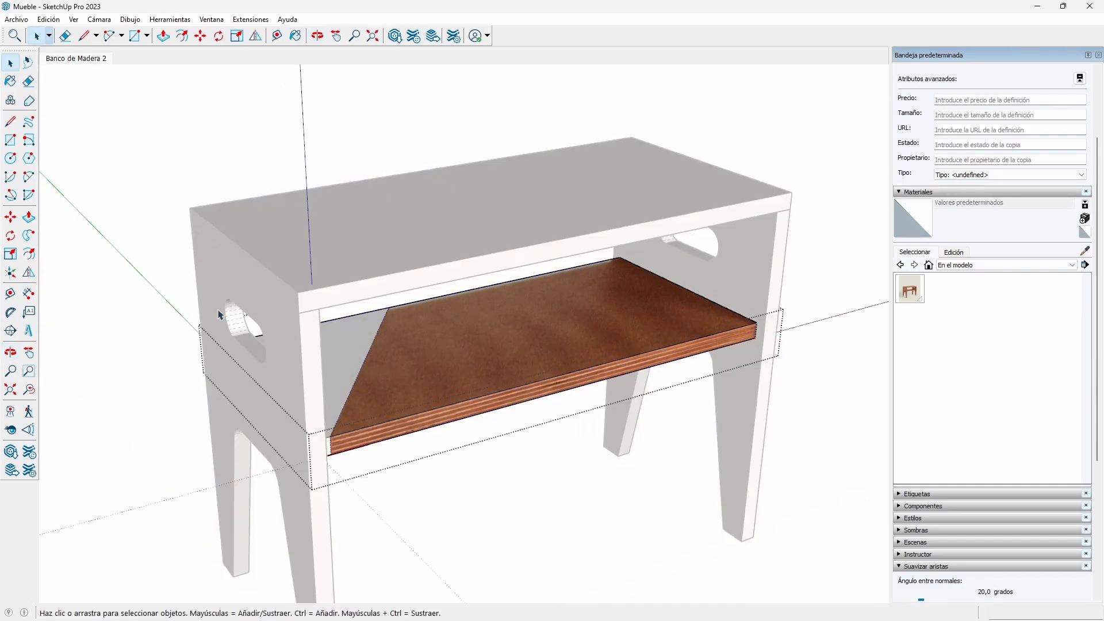
{"action": "left_click", "coordinate": [29, 81]}
{"action": "scroll", "coordinate": [330, 426], "scroll_direction": "up", "scroll_amount": 5}
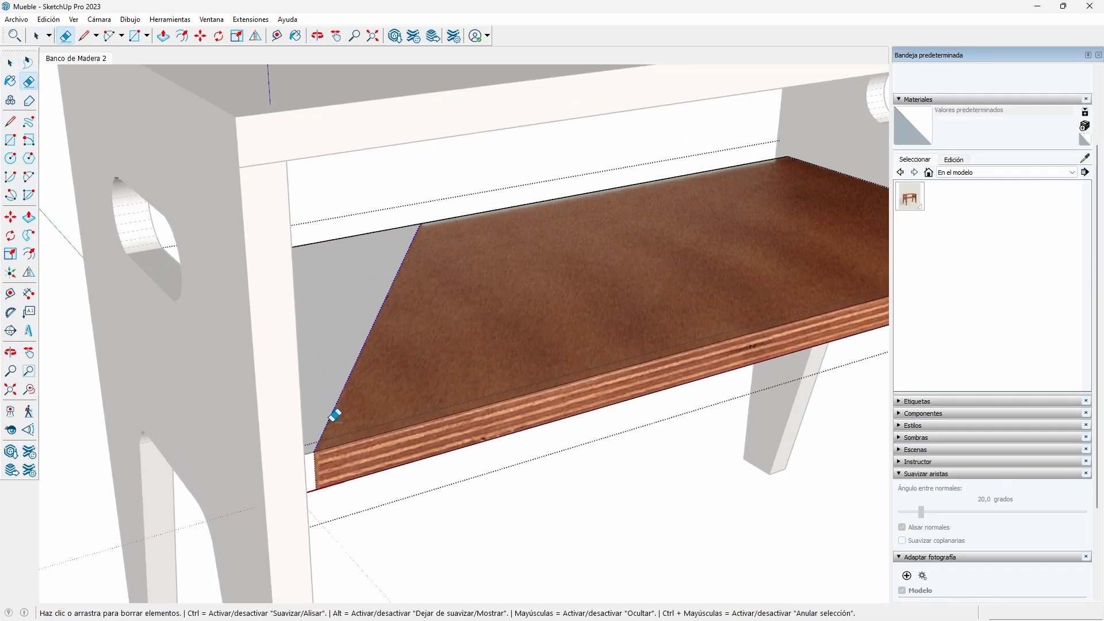
{"action": "scroll", "coordinate": [313, 457], "scroll_direction": "down", "scroll_amount": 5}
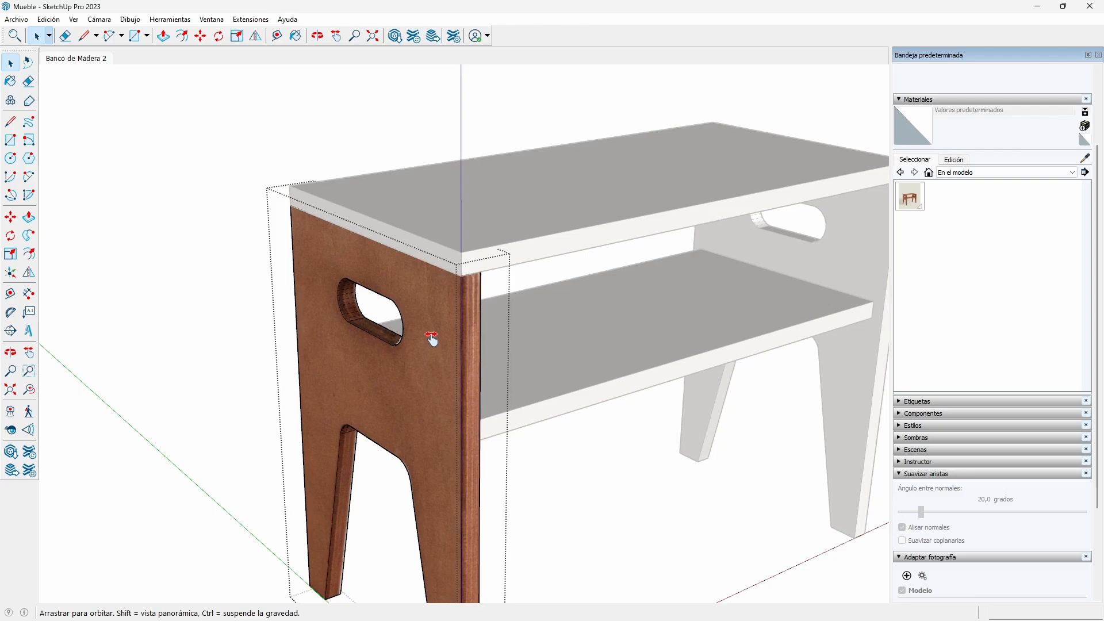
Inside the near side panel, erase the trimming edges along the curved inner face of the handle cutout.
{"action": "scroll", "coordinate": [431, 338], "scroll_direction": "up", "scroll_amount": 5}
{"action": "key", "text": "space"}
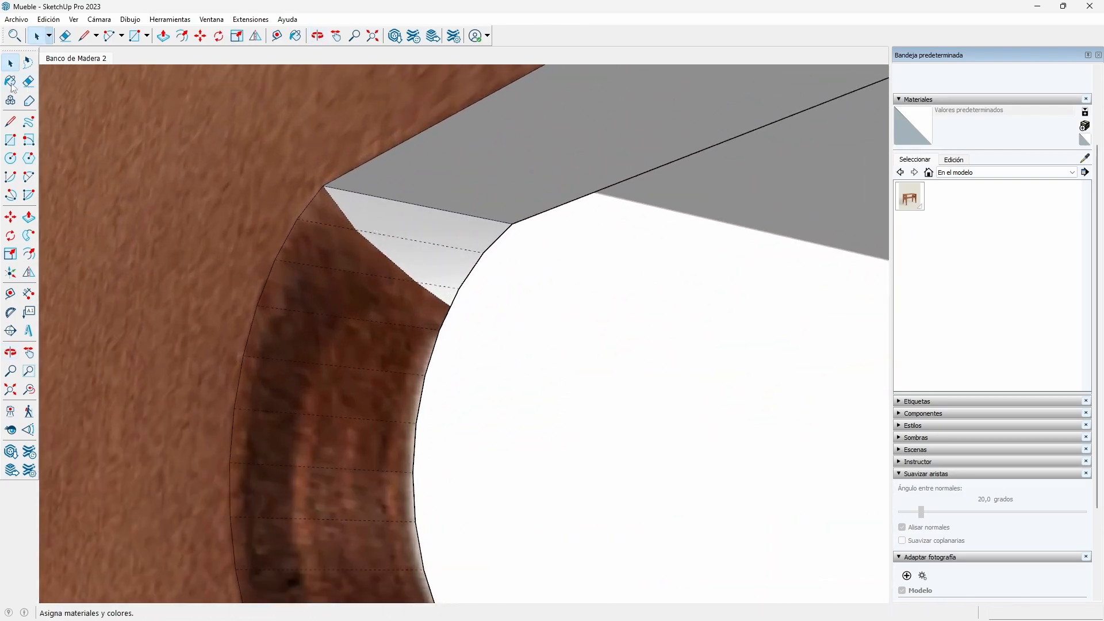
{"action": "left_click", "coordinate": [29, 81]}
{"action": "scroll", "coordinate": [379, 236], "scroll_direction": "down", "scroll_amount": 3}
{"action": "mouse_move", "coordinate": [424, 283]}
{"action": "middle_mouse_down"}
{"action": "mouse_move", "coordinate": [330, 336]}
{"action": "mouse_move", "coordinate": [294, 182]}
{"action": "middle_mouse_up"}
{"action": "scroll", "coordinate": [291, 302], "scroll_direction": "up", "scroll_amount": 6}
{"action": "left_click", "coordinate": [263, 270]}
{"action": "left_click", "coordinate": [287, 298]}
{"action": "left_click", "coordinate": [316, 329]}
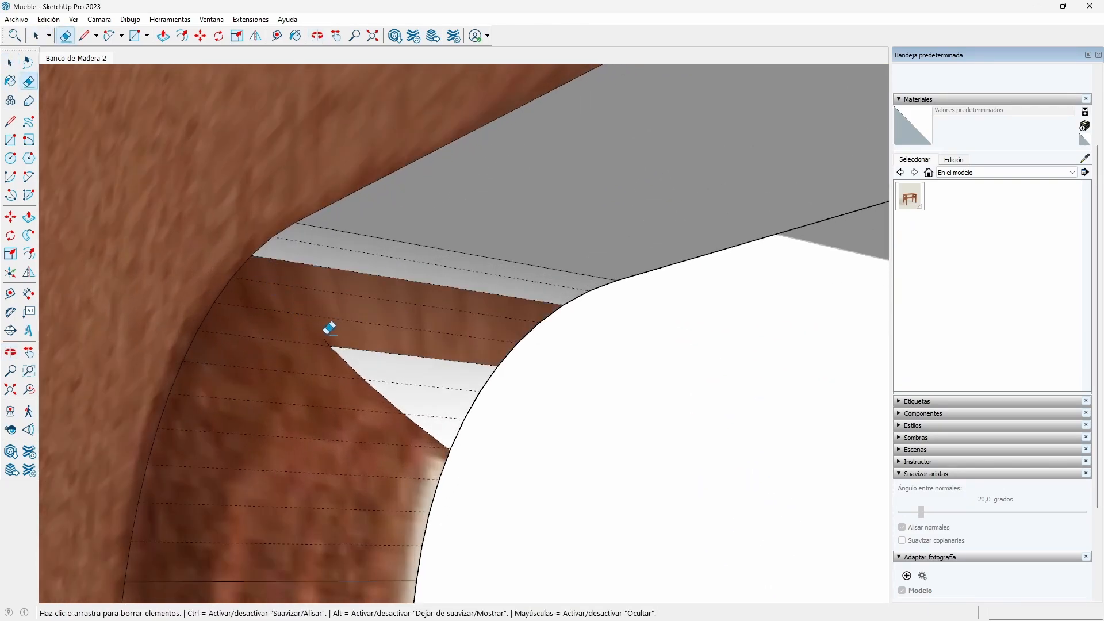
{"action": "left_click", "coordinate": [348, 362]}
{"action": "left_click", "coordinate": [386, 397]}
{"action": "scroll", "coordinate": [378, 352], "scroll_direction": "up", "scroll_amount": 6}
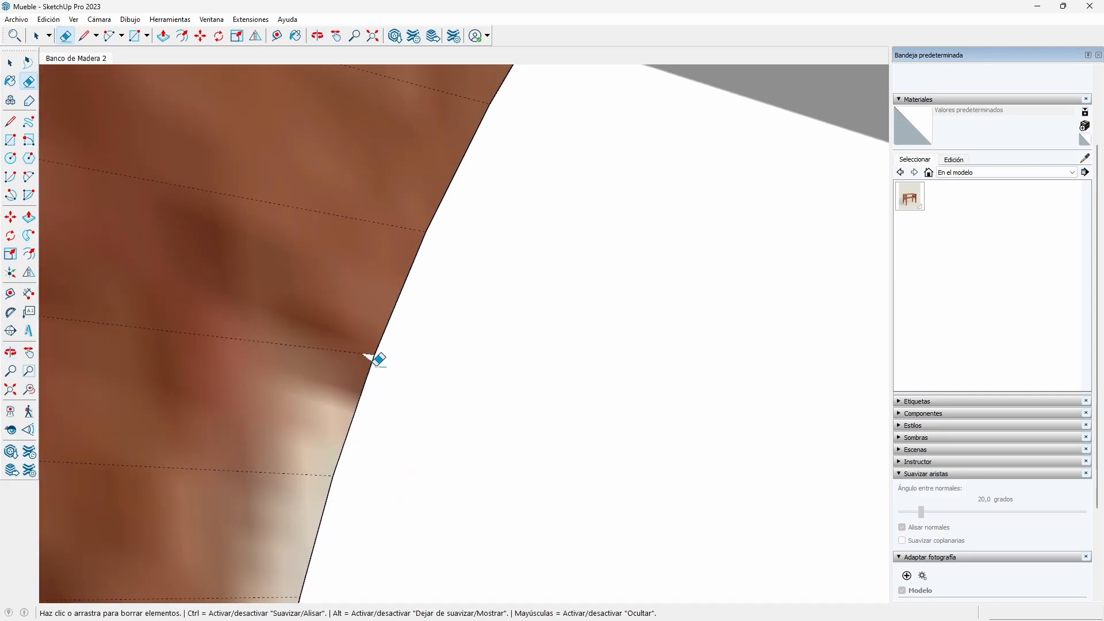
Erase another leftover trimming edge on the near side panel and return to the Banco de Madera 2 scene.
{"action": "scroll", "coordinate": [338, 252], "scroll_direction": "down", "scroll_amount": 8}
{"action": "mouse_move", "coordinate": [168, 178]}
{"action": "middle_mouse_down"}
{"action": "mouse_move", "coordinate": [76, 305]}
{"action": "mouse_move", "coordinate": [360, 199]}
{"action": "mouse_move", "coordinate": [408, 343]}
{"action": "mouse_move", "coordinate": [323, 477]}
{"action": "middle_mouse_up"}
{"action": "scroll", "coordinate": [408, 343], "scroll_direction": "up", "scroll_amount": 4}
{"action": "scroll", "coordinate": [314, 500], "scroll_direction": "up", "scroll_amount": 3}
{"action": "left_click", "coordinate": [313, 503]}
{"action": "scroll", "coordinate": [424, 518], "scroll_direction": "up", "scroll_amount": 2}
{"action": "scroll", "coordinate": [434, 516], "scroll_direction": "down", "scroll_amount": 7}
{"action": "mouse_move", "coordinate": [437, 510]}
{"action": "middle_mouse_down"}
{"action": "mouse_move", "coordinate": [530, 360]}
{"action": "mouse_move", "coordinate": [345, 368]}
{"action": "middle_mouse_up"}
{"action": "left_click", "coordinate": [68, 59]}
{"action": "key", "text": "space"}
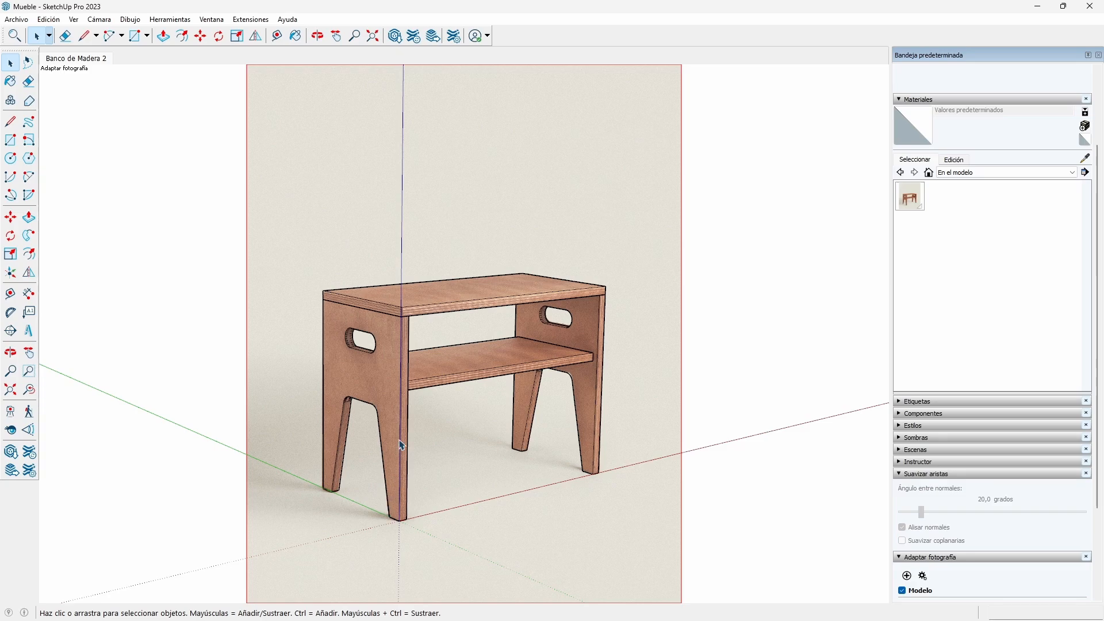
Start positioning the texture on the top face of the seat board and turn off fixed pins.
{"action": "scroll", "coordinate": [397, 420], "scroll_direction": "up", "scroll_amount": 10}
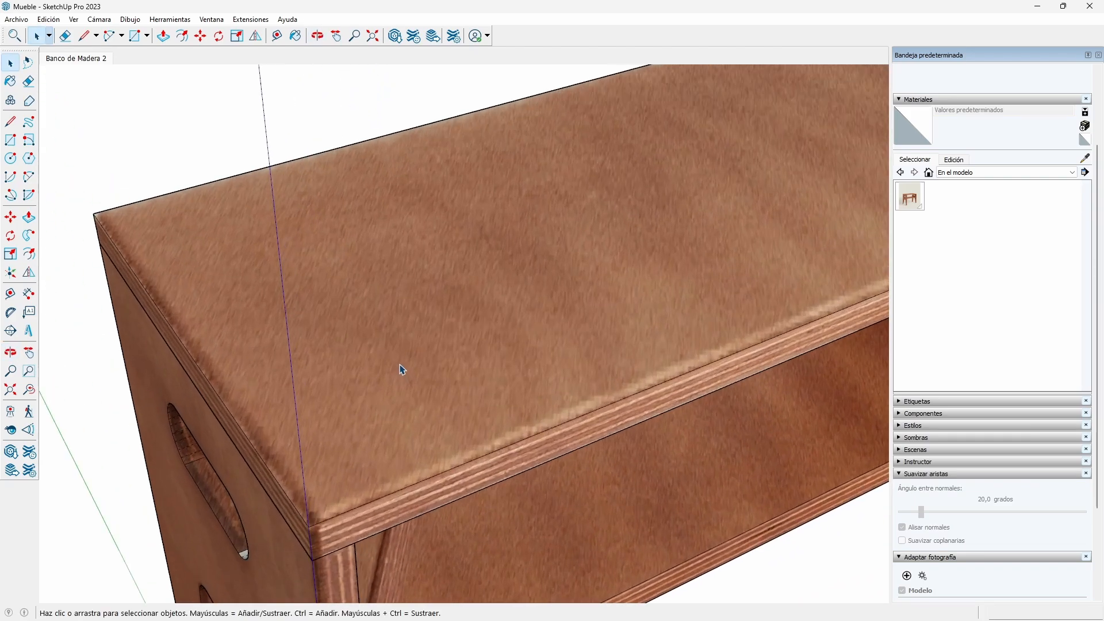
{"action": "scroll", "coordinate": [401, 369], "scroll_direction": "down", "scroll_amount": 10}
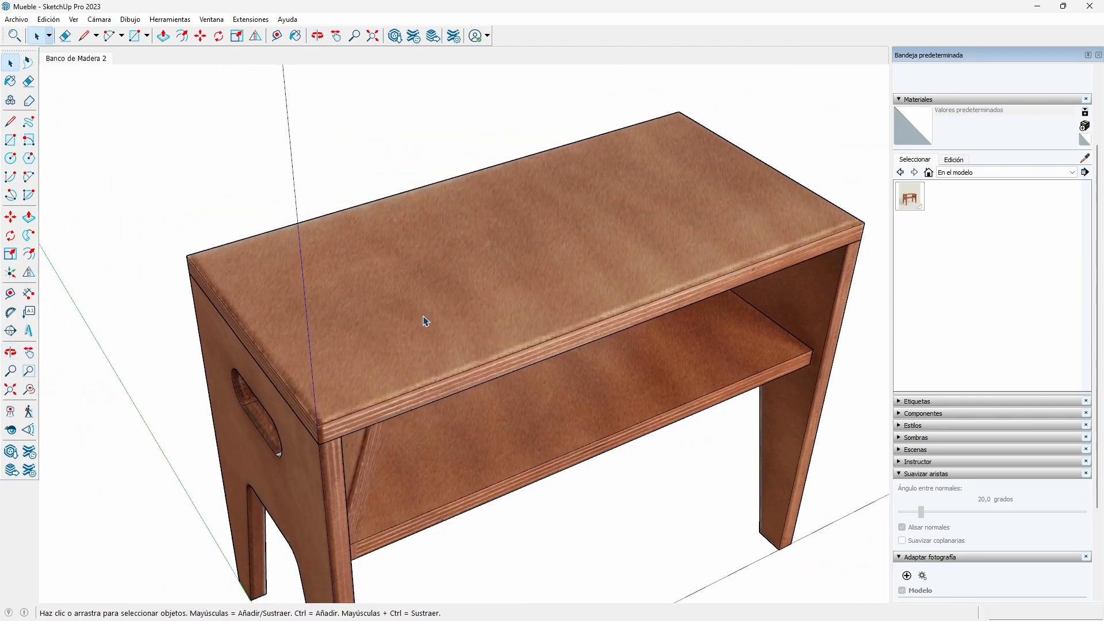
{"action": "double_click", "coordinate": [424, 320]}
{"action": "left_click", "coordinate": [425, 311]}
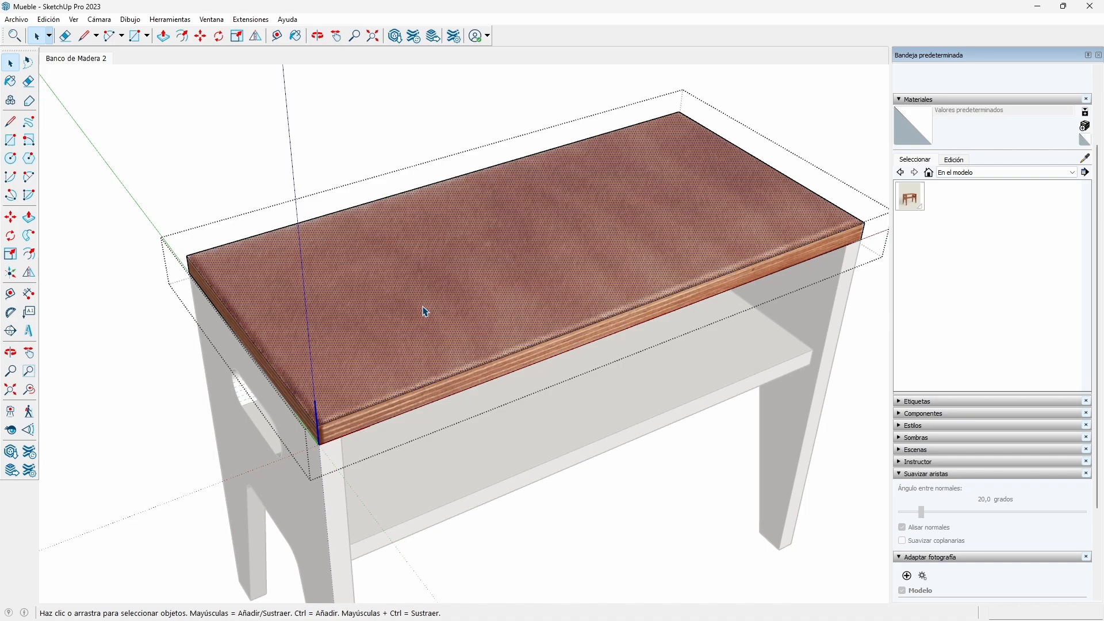
{"action": "right_click", "coordinate": [426, 312]}
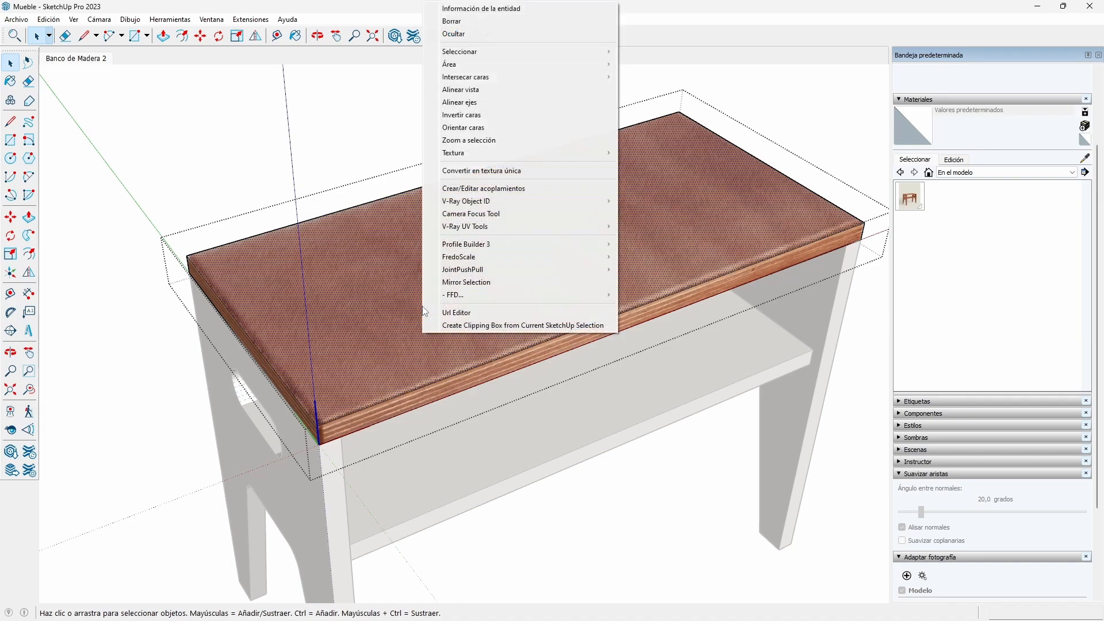
{"action": "mouse_move", "coordinate": [518, 157]}
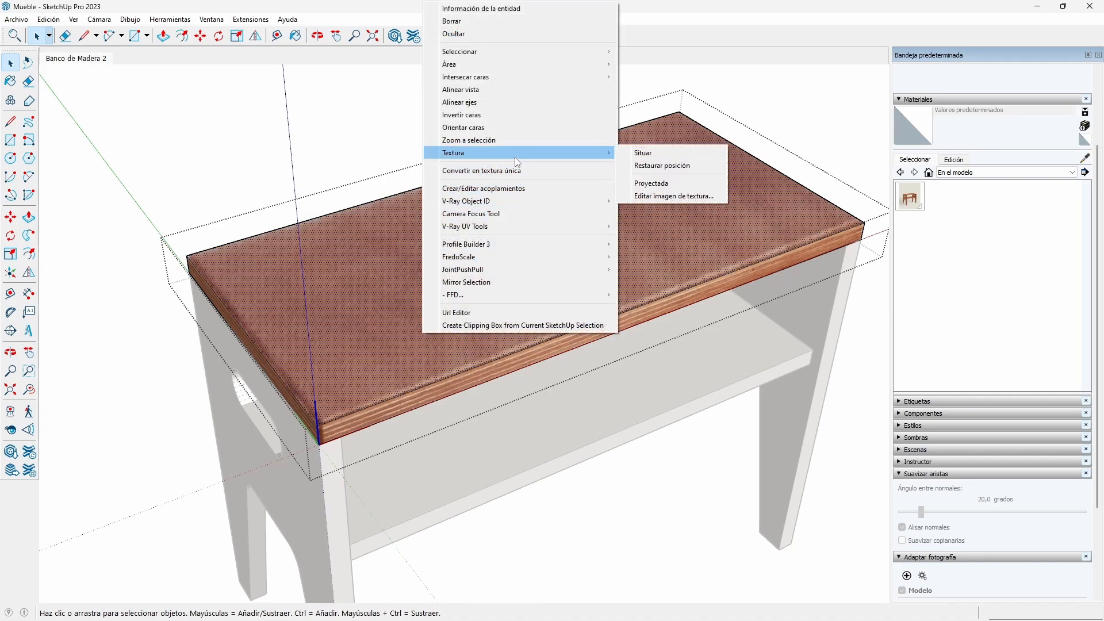
{"action": "left_click", "coordinate": [643, 153]}
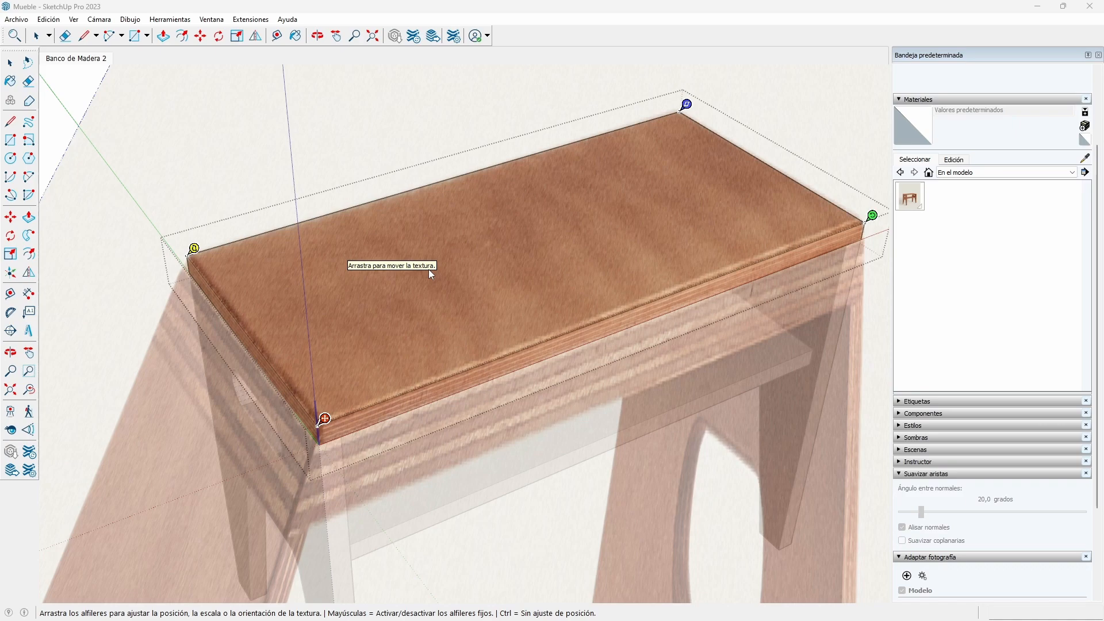
{"action": "right_click", "coordinate": [442, 286]}
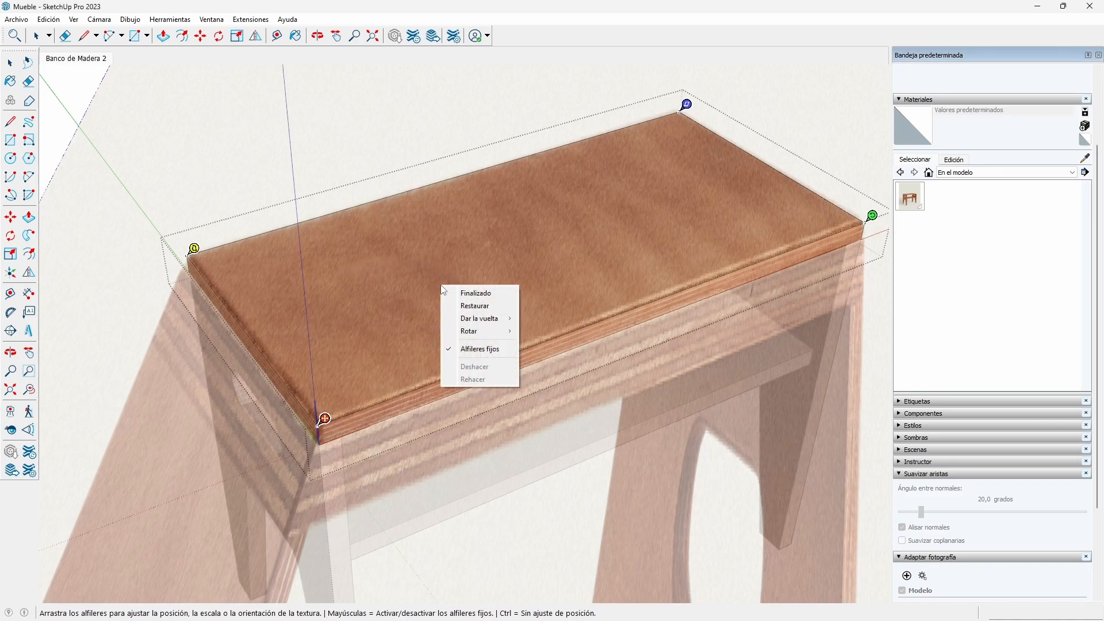
{"action": "left_click", "coordinate": [481, 349]}
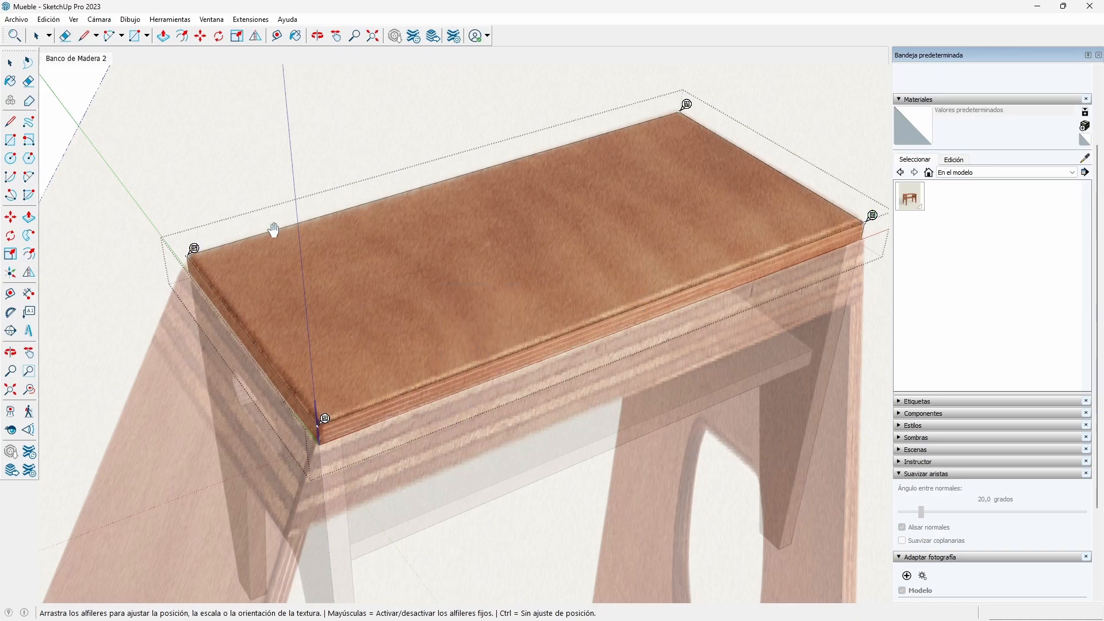
Move the near-corner texture pin to the matching corner of the seat's top face to correct the photo alignment.
{"action": "scroll", "coordinate": [377, 360], "scroll_direction": "up", "scroll_amount": 4}
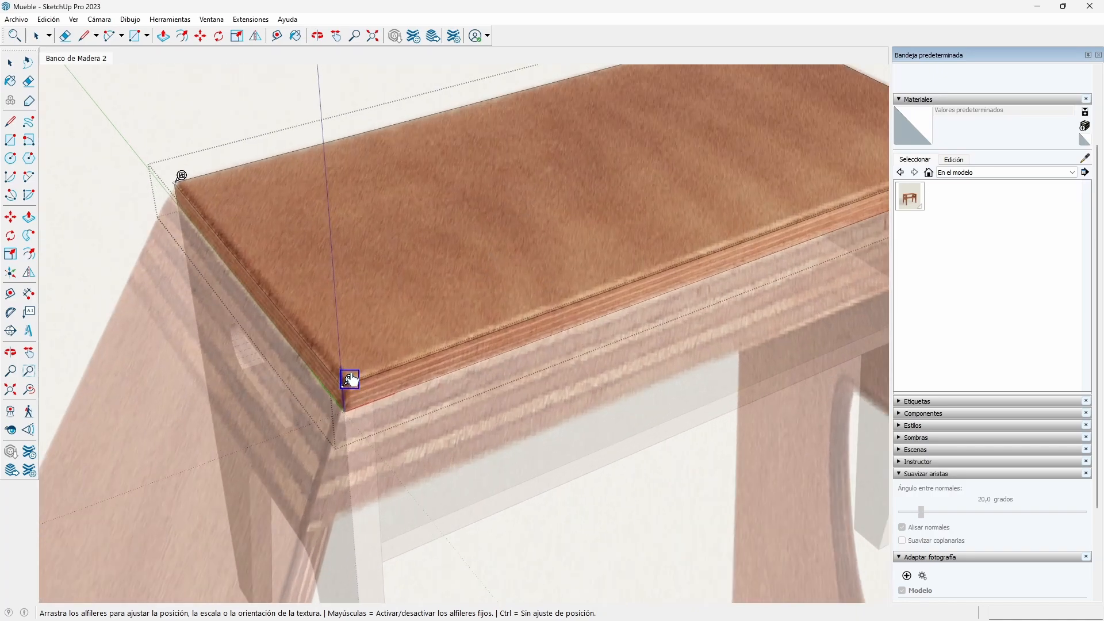
{"action": "scroll", "coordinate": [350, 379], "scroll_direction": "up", "scroll_amount": 3}
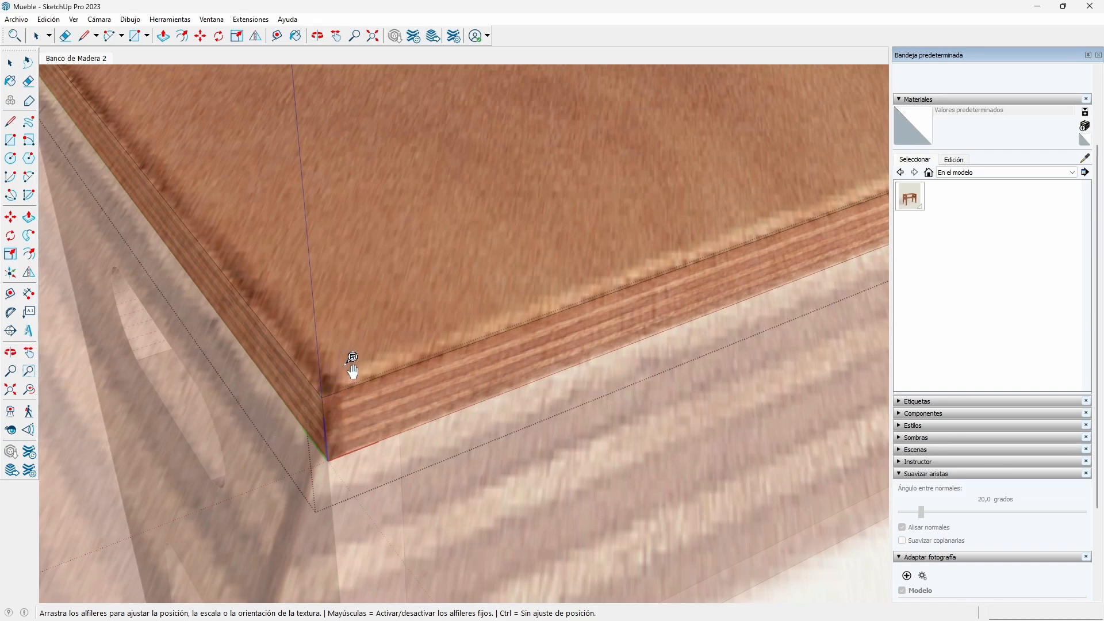
{"action": "left_click_drag", "start_coordinate": [352, 358], "coordinate": [331, 392]}
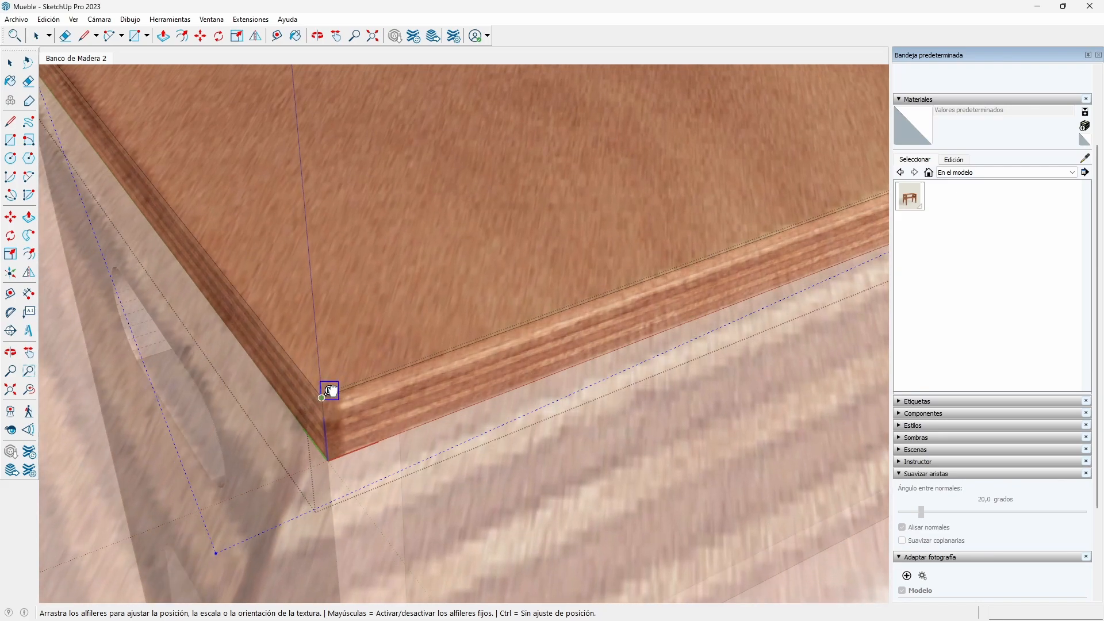
{"action": "scroll", "coordinate": [488, 362], "scroll_direction": "down", "scroll_amount": 5}
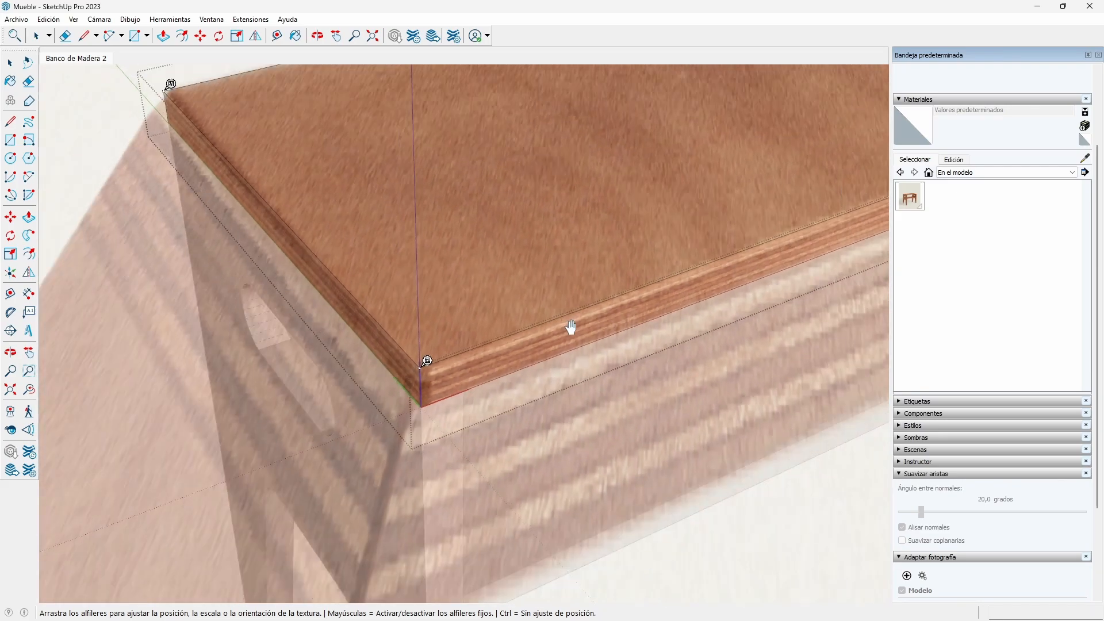
Move the back-corner texture pin at the near end of the seat's top face to its matching corner.
{"action": "scroll", "coordinate": [326, 176], "scroll_direction": "up", "scroll_amount": 4}
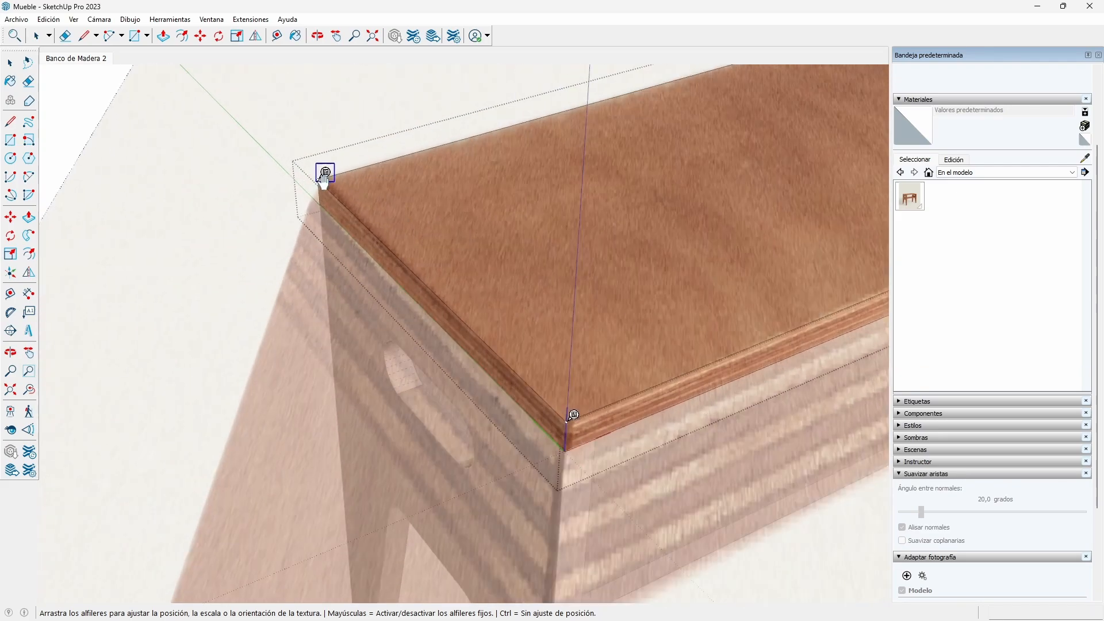
{"action": "scroll", "coordinate": [324, 179], "scroll_direction": "up", "scroll_amount": 3}
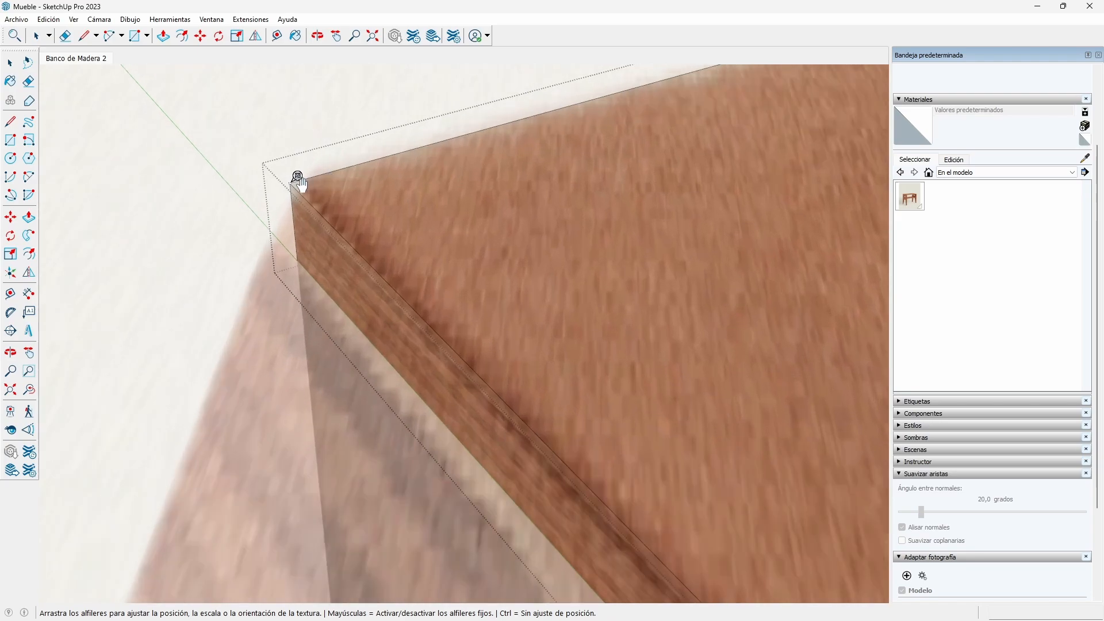
{"action": "mouse_move", "coordinate": [303, 181]}
{"action": "left_mouse_down"}
{"action": "mouse_move", "coordinate": [326, 179]}
{"action": "mouse_move", "coordinate": [296, 179]}
{"action": "left_mouse_up"}
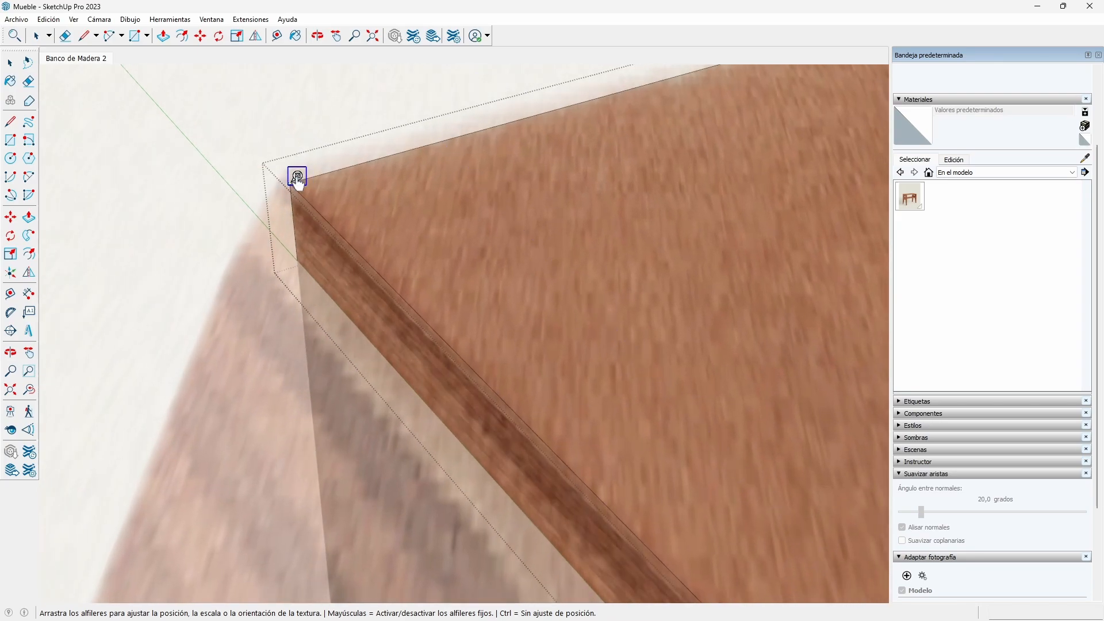
{"action": "scroll", "coordinate": [203, 283], "scroll_direction": "down", "scroll_amount": 2}
{"action": "scroll", "coordinate": [203, 283], "scroll_direction": "down", "scroll_amount": 4}
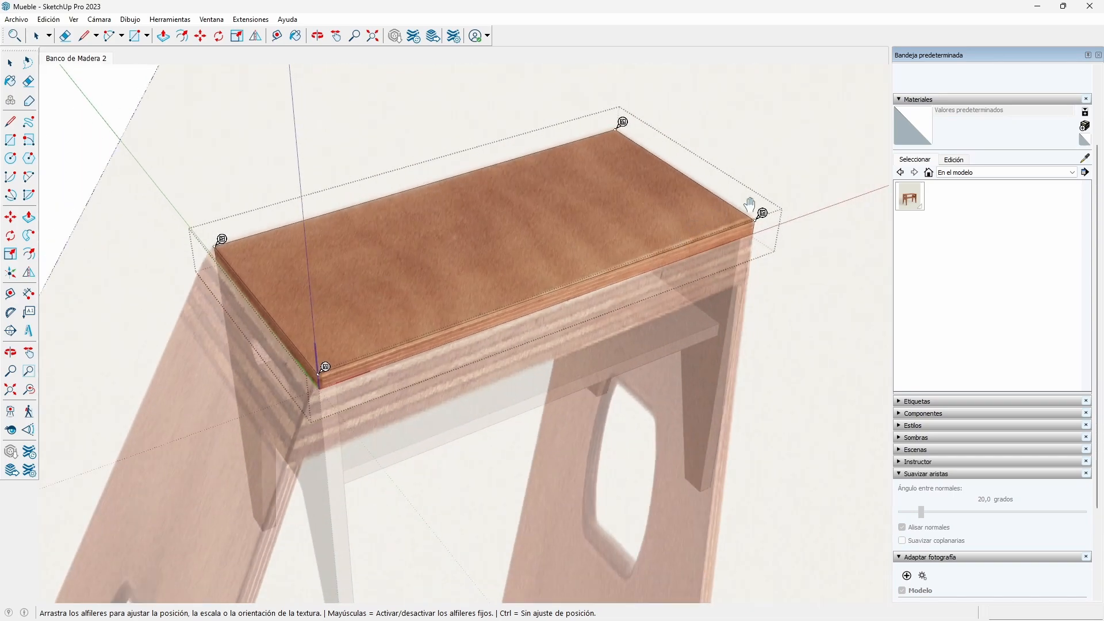
Move the front-corner texture pin at the seat's far end to its matching corner and finish positioning the top face texture.
{"action": "scroll", "coordinate": [762, 209], "scroll_direction": "up", "scroll_amount": 4}
{"action": "scroll", "coordinate": [762, 212], "scroll_direction": "up", "scroll_amount": 5}
{"action": "mouse_move", "coordinate": [735, 229]}
{"action": "left_mouse_down"}
{"action": "mouse_move", "coordinate": [695, 207]}
{"action": "mouse_move", "coordinate": [727, 229]}
{"action": "left_mouse_up"}
{"action": "scroll", "coordinate": [712, 395], "scroll_direction": "down", "scroll_amount": 2}
{"action": "scroll", "coordinate": [711, 395], "scroll_direction": "down", "scroll_amount": 4}
{"action": "scroll", "coordinate": [407, 116], "scroll_direction": "up", "scroll_amount": 4}
{"action": "scroll", "coordinate": [478, 150], "scroll_direction": "down", "scroll_amount": 6}
{"action": "middle_click_drag", "start_coordinate": [478, 150], "coordinate": [634, 240]}
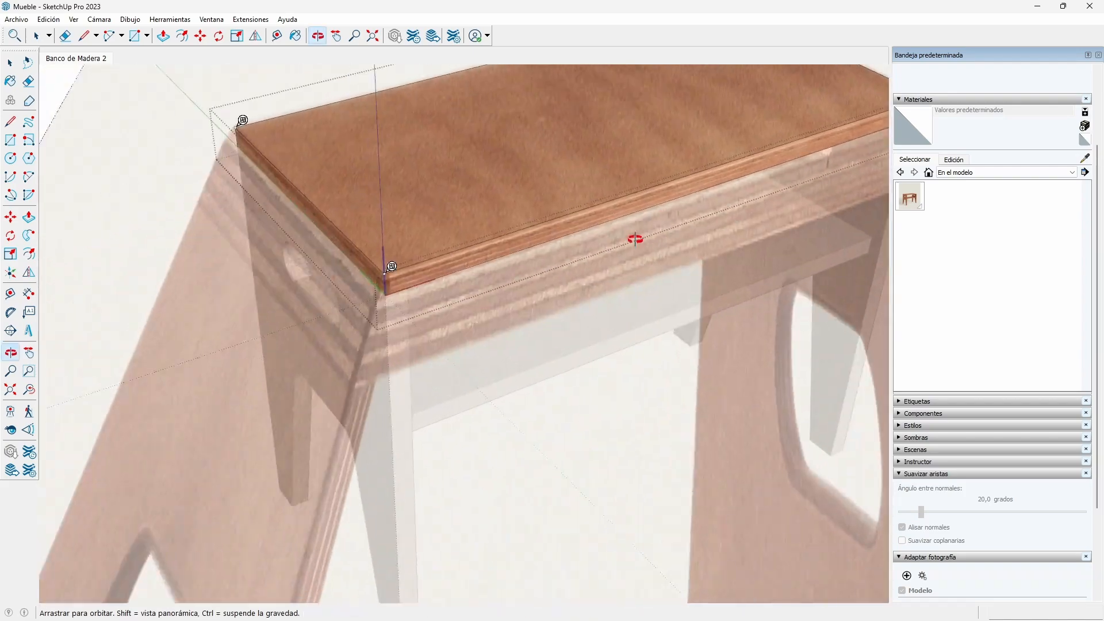
{"action": "left_click", "coordinate": [513, 348]}
Start positioning the texture on the seat board's long front edge and align the pins at its near end with the corners.
{"action": "scroll", "coordinate": [404, 265], "scroll_direction": "up", "scroll_amount": 6}
{"action": "right_click", "coordinate": [402, 263]}
{"action": "mouse_move", "coordinate": [443, 415]}
{"action": "left_click", "coordinate": [627, 413]}
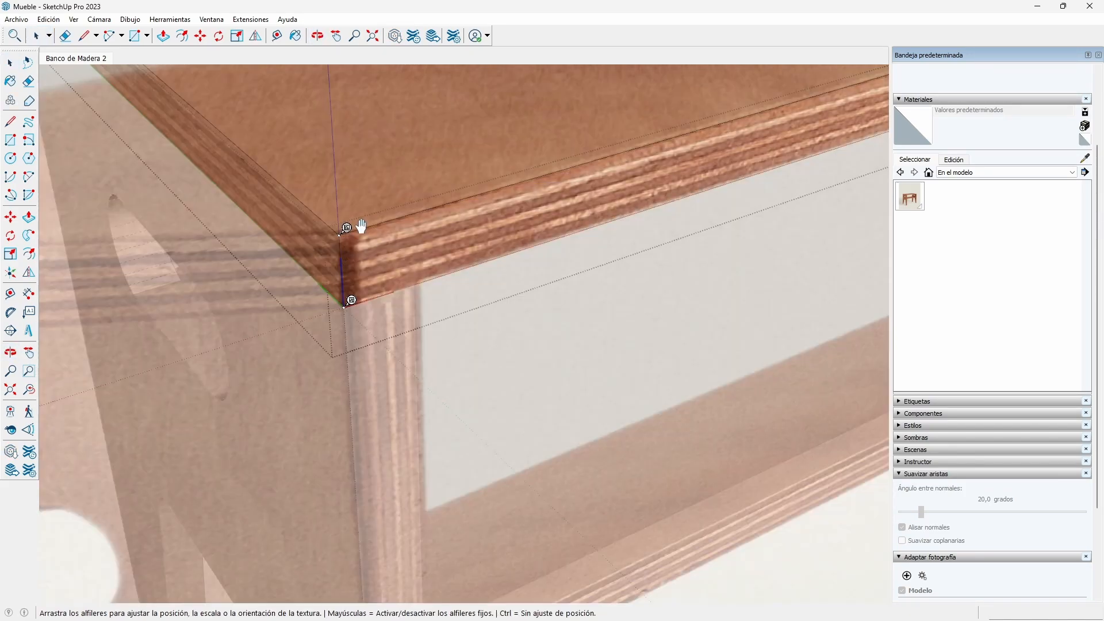
{"action": "scroll", "coordinate": [358, 228], "scroll_direction": "up", "scroll_amount": 3}
{"action": "left_click_drag", "start_coordinate": [339, 236], "coordinate": [318, 226]}
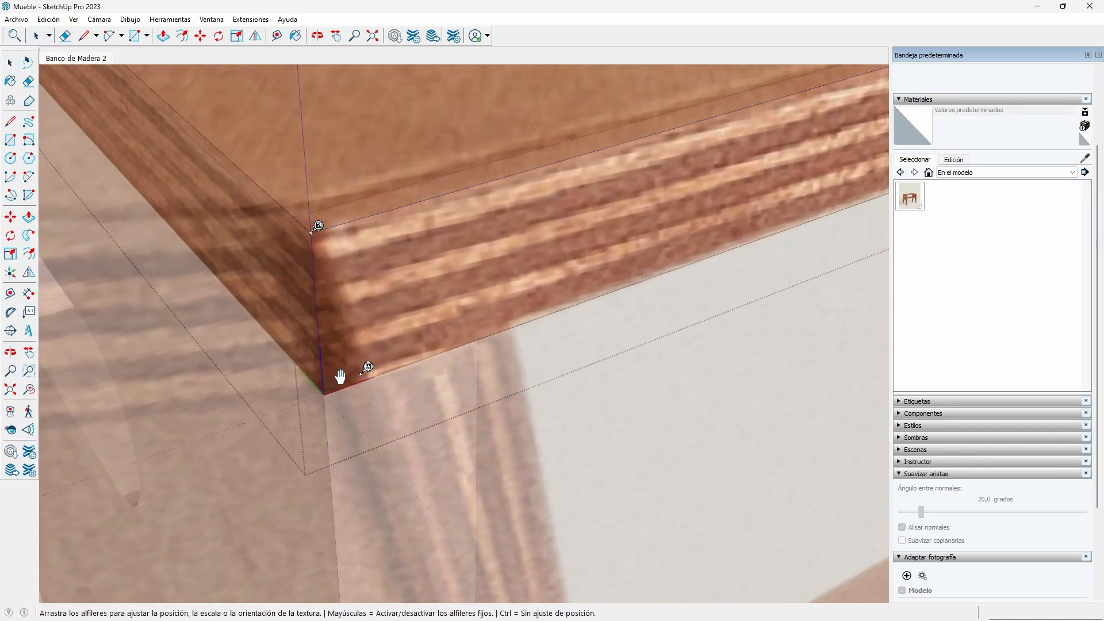
Align the texture at the far end of the seat board's front edge and finish the positioning.
{"action": "scroll", "coordinate": [288, 310], "scroll_direction": "down", "scroll_amount": 5}
{"action": "scroll", "coordinate": [682, 249], "scroll_direction": "up", "scroll_amount": 5}
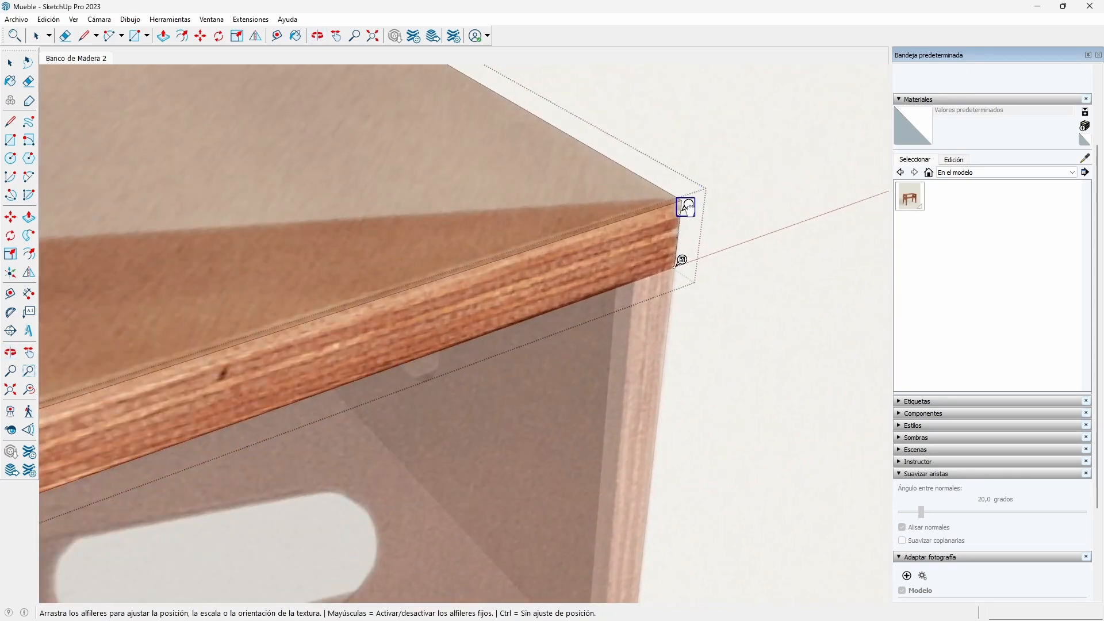
{"action": "scroll", "coordinate": [742, 288], "scroll_direction": "down", "scroll_amount": 2}
{"action": "left_click", "coordinate": [754, 310]}
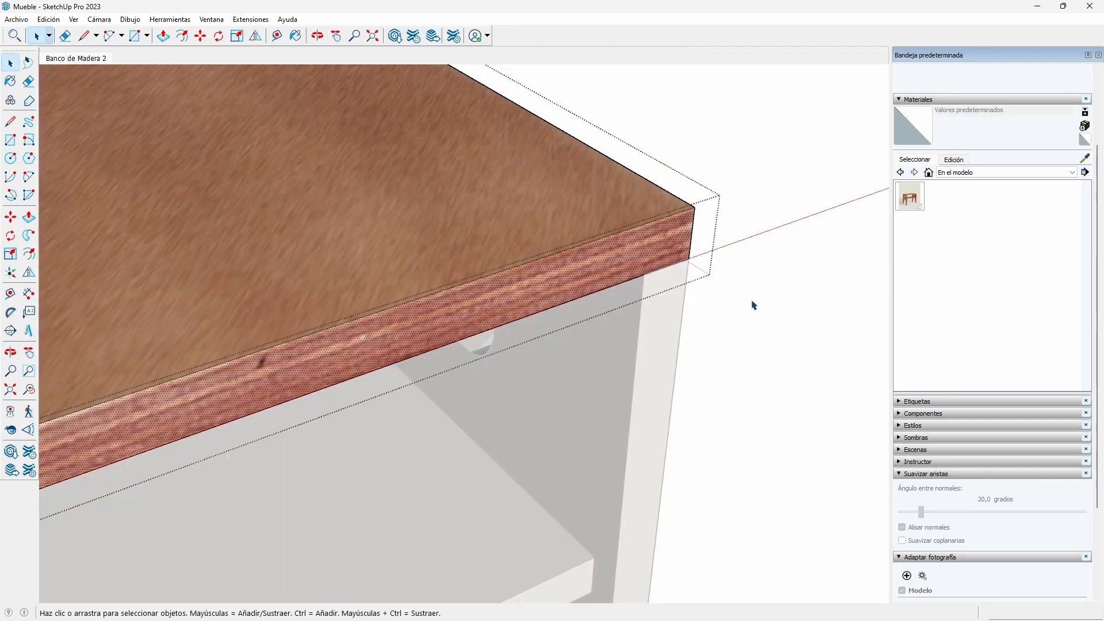
{"action": "left_click", "coordinate": [752, 304]}
Open the near side panel for editing and check the texture position on its outer face.
{"action": "scroll", "coordinate": [748, 293], "scroll_direction": "down", "scroll_amount": 5}
{"action": "middle_click_drag", "start_coordinate": [422, 426], "coordinate": [498, 282], "text": "shift"}
{"action": "scroll", "coordinate": [498, 397], "scroll_direction": "down", "scroll_amount": 2}
{"action": "double_click", "coordinate": [518, 446]}
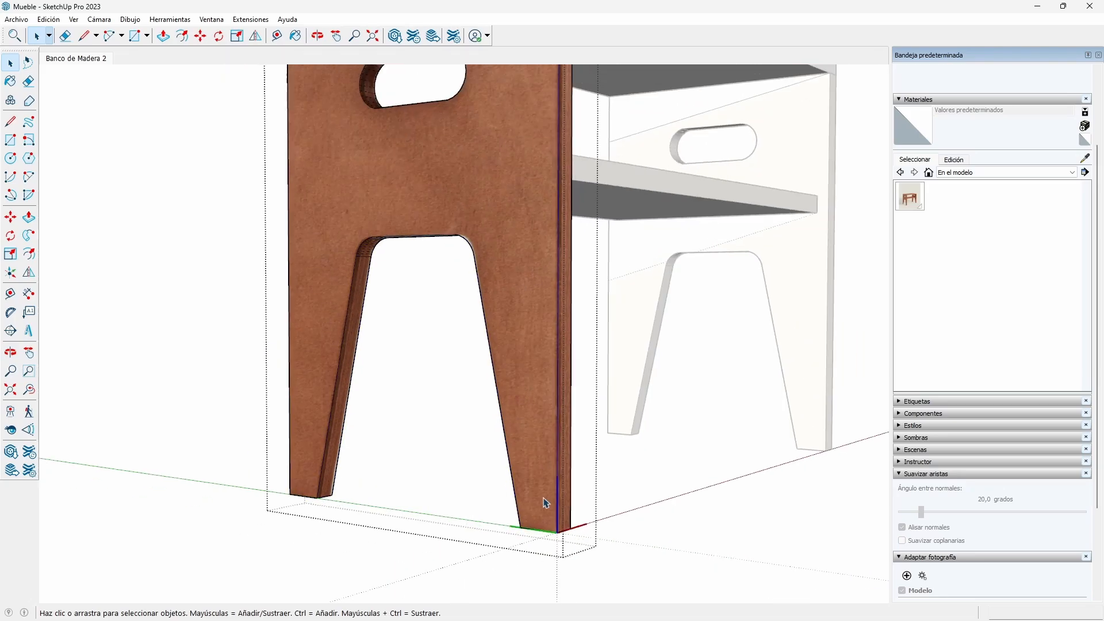
{"action": "scroll", "coordinate": [543, 499], "scroll_direction": "up", "scroll_amount": 1}
{"action": "left_click", "coordinate": [529, 322]}
{"action": "right_click", "coordinate": [530, 321]}
{"action": "left_click", "coordinate": [742, 151]}
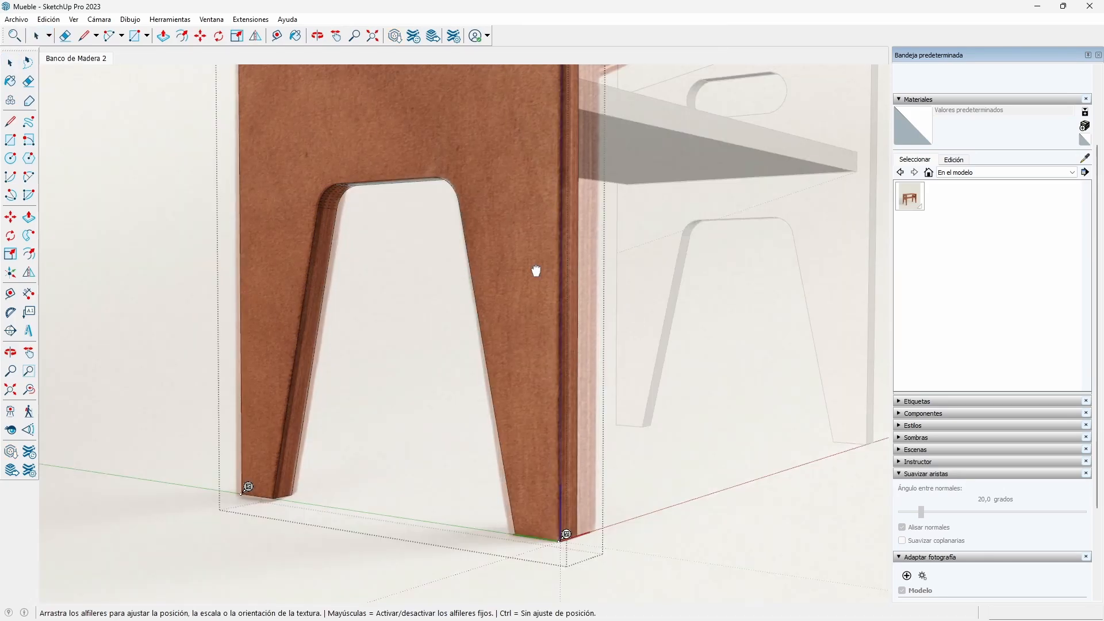
{"action": "left_click", "coordinate": [94, 178]}
{"action": "left_click", "coordinate": [94, 178]}
Start positioning the texture on the inner face of the rear leg and move the upper pin to the face's outer corner.
{"action": "middle_click_drag", "start_coordinate": [345, 288], "coordinate": [275, 253]}
{"action": "scroll", "coordinate": [274, 251], "scroll_direction": "up", "scroll_amount": 3}
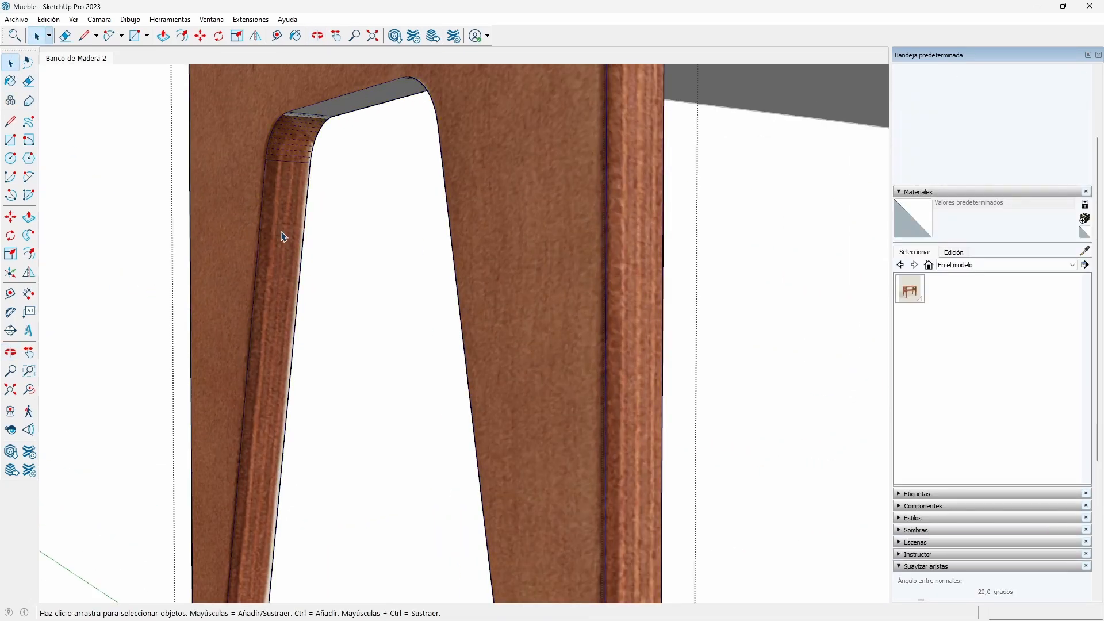
{"action": "right_click", "coordinate": [281, 233]}
{"action": "left_click", "coordinate": [496, 384]}
{"action": "scroll", "coordinate": [314, 160], "scroll_direction": "up", "scroll_amount": 5}
{"action": "left_click", "coordinate": [317, 158]}
{"action": "left_click", "coordinate": [305, 160]}
{"action": "left_click_drag", "start_coordinate": [305, 160], "coordinate": [318, 159]}
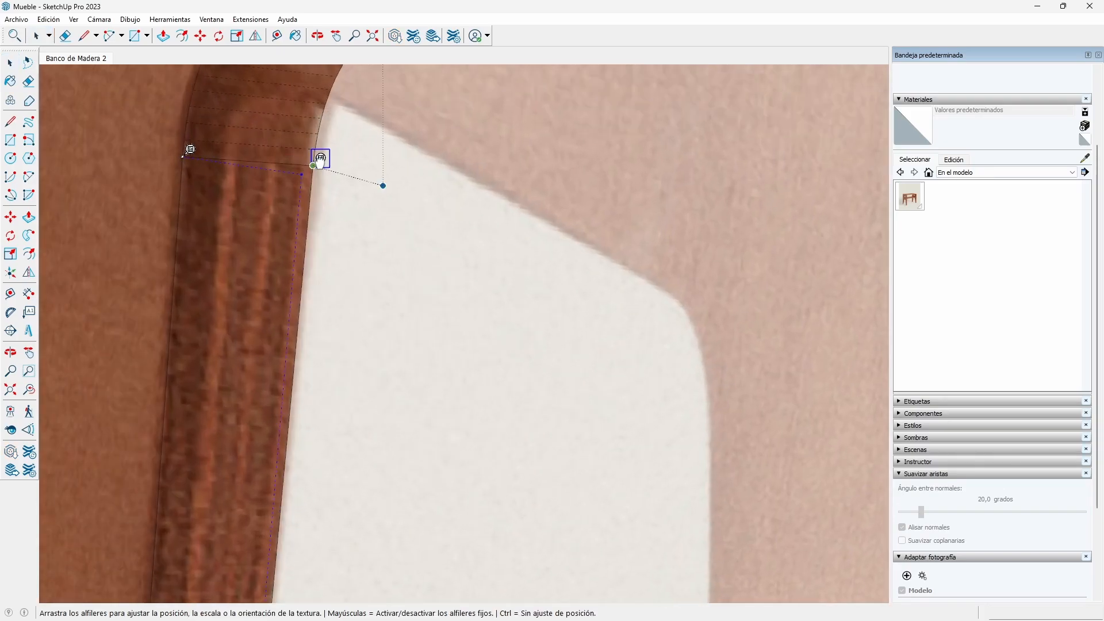
Align the lower texture pin with the foot corner of the inner leg face and finish the positioning.
{"action": "scroll", "coordinate": [285, 157], "scroll_direction": "down", "scroll_amount": 4}
{"action": "scroll", "coordinate": [276, 314], "scroll_direction": "down", "scroll_amount": 5}
{"action": "scroll", "coordinate": [210, 402], "scroll_direction": "up", "scroll_amount": 5}
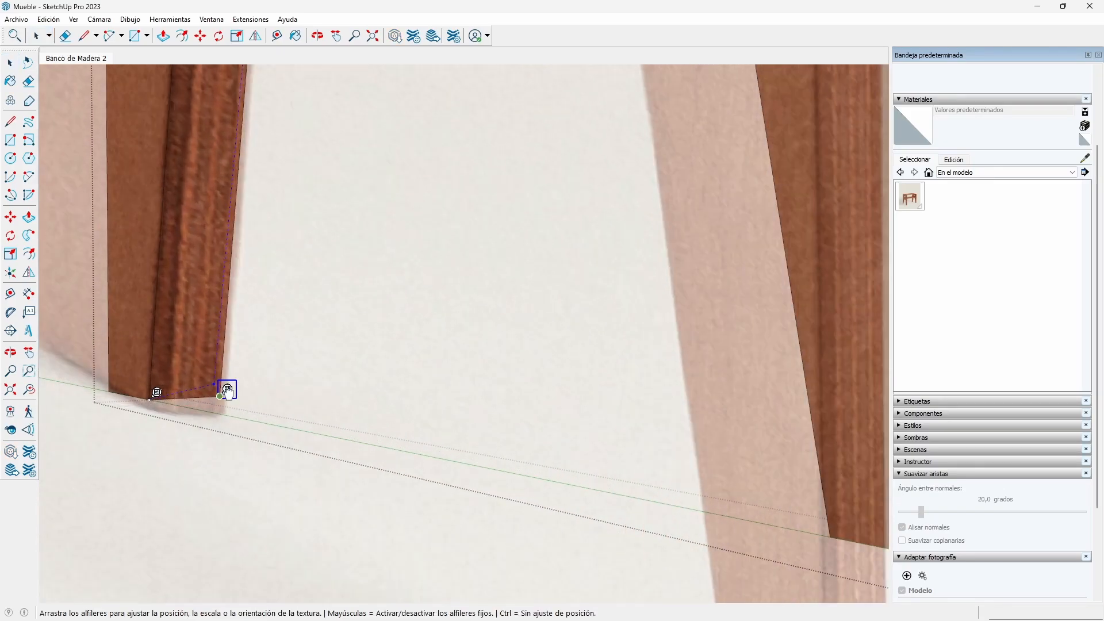
{"action": "scroll", "coordinate": [210, 404], "scroll_direction": "down", "scroll_amount": 3}
{"action": "left_click", "coordinate": [71, 400]}
{"action": "left_click", "coordinate": [72, 400]}
{"action": "scroll", "coordinate": [72, 400], "scroll_direction": "down", "scroll_amount": 5}
{"action": "middle_click_drag", "start_coordinate": [199, 242], "coordinate": [336, 298]}
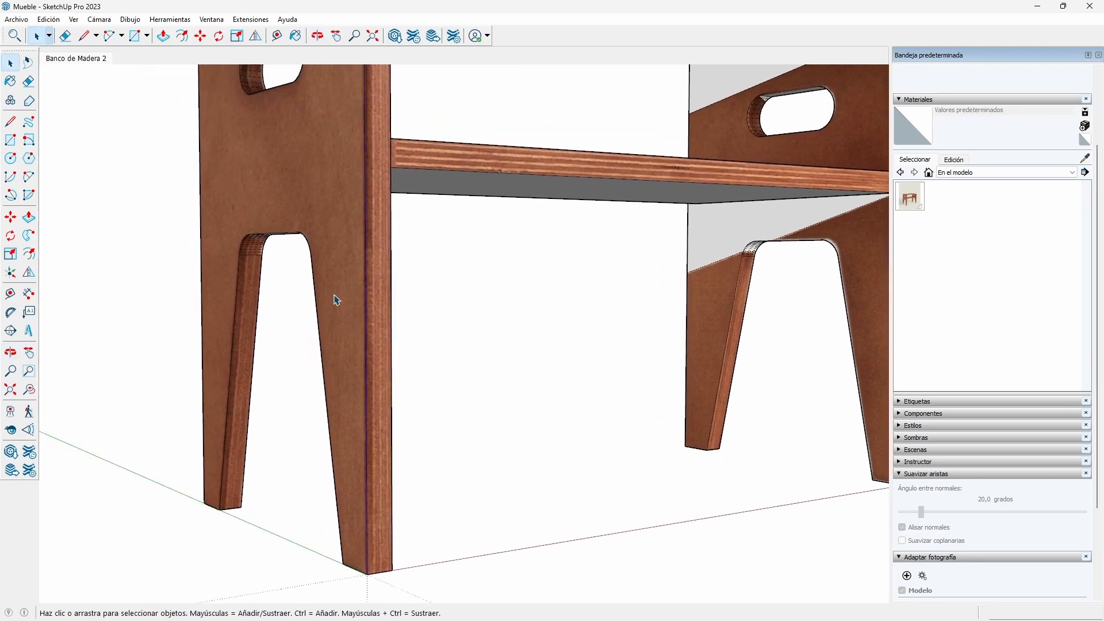
Try sampling the inner leg face's texture and painting it onto the adjoining facet of the curved corner.
{"action": "scroll", "coordinate": [256, 253], "scroll_direction": "up", "scroll_amount": 8}
{"action": "scroll", "coordinate": [257, 253], "scroll_direction": "down", "scroll_amount": 5}
{"action": "scroll", "coordinate": [241, 207], "scroll_direction": "up", "scroll_amount": 5}
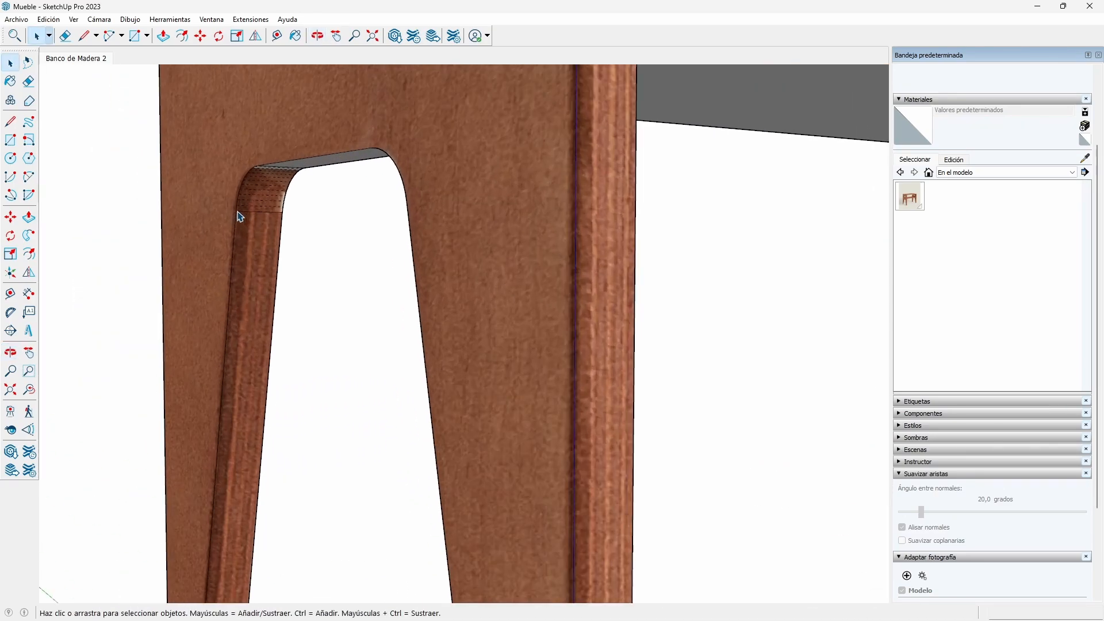
{"action": "scroll", "coordinate": [259, 222], "scroll_direction": "up", "scroll_amount": 2}
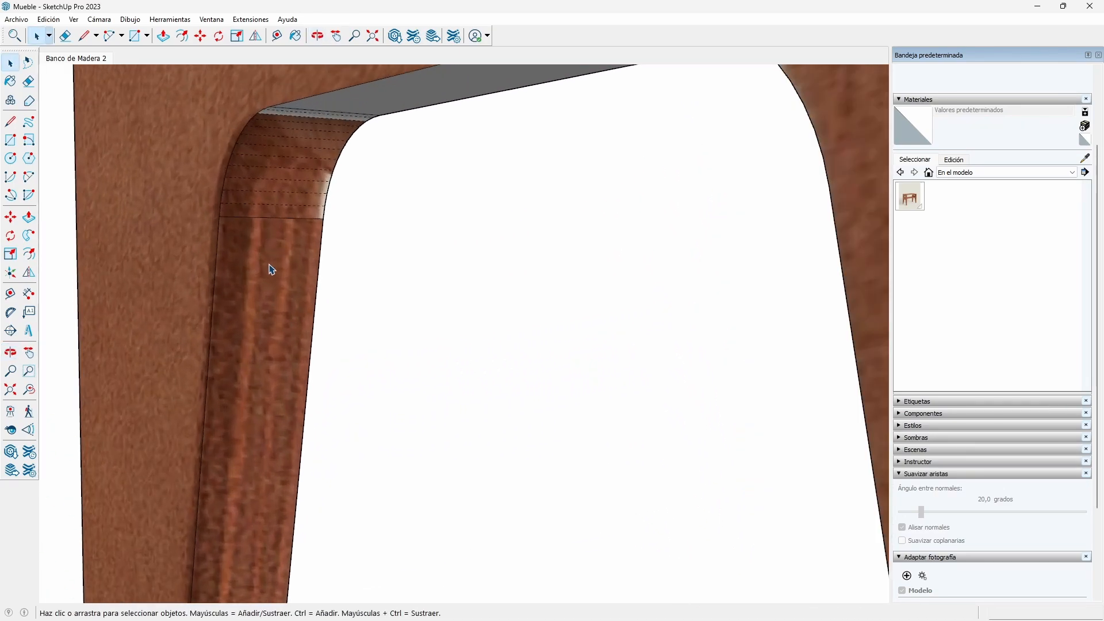
{"action": "scroll", "coordinate": [264, 273], "scroll_direction": "down", "scroll_amount": 3}
{"action": "left_click", "coordinate": [257, 277]}
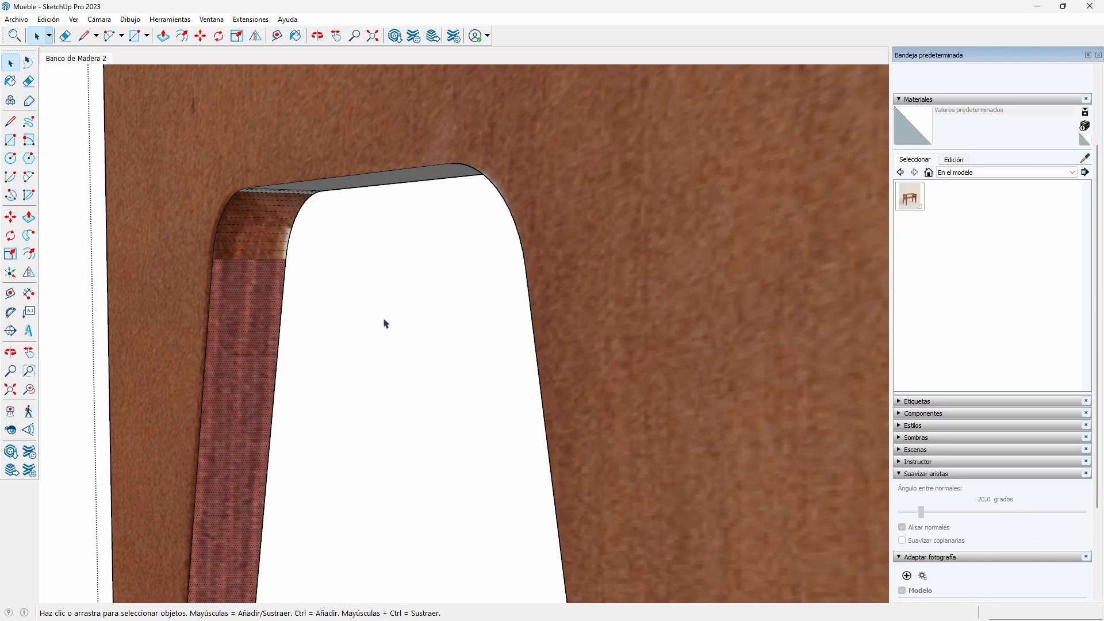
{"action": "left_click", "coordinate": [1086, 159]}
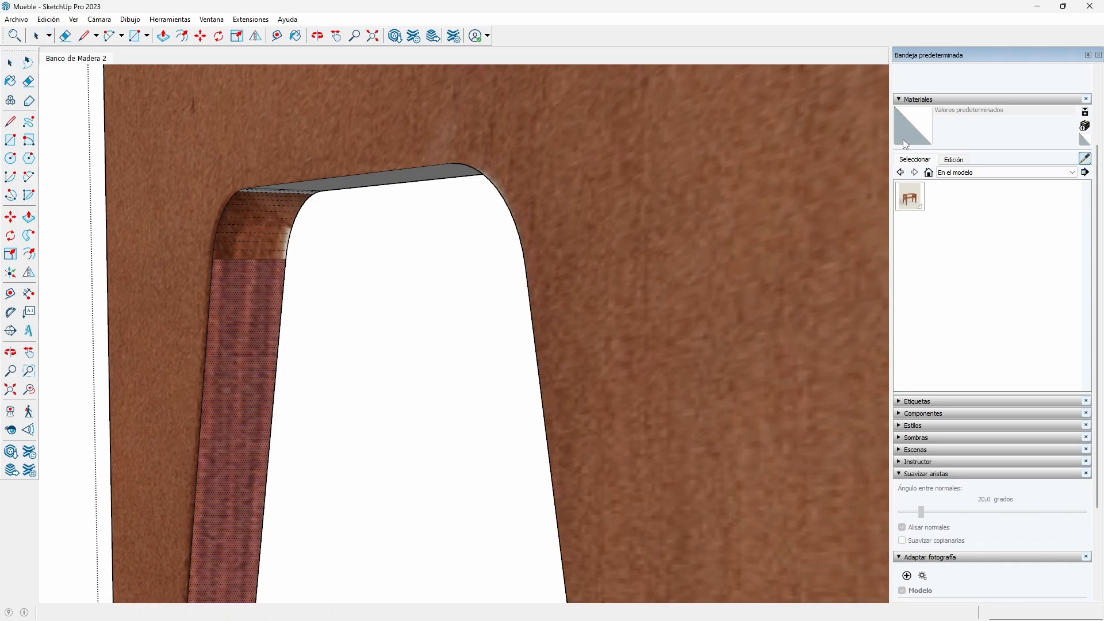
{"action": "left_click", "coordinate": [282, 279]}
{"action": "mouse_move", "coordinate": [266, 299]}
{"action": "middle_mouse_down"}
{"action": "mouse_move", "coordinate": [256, 170]}
{"action": "mouse_move", "coordinate": [244, 204]}
{"action": "middle_mouse_up"}
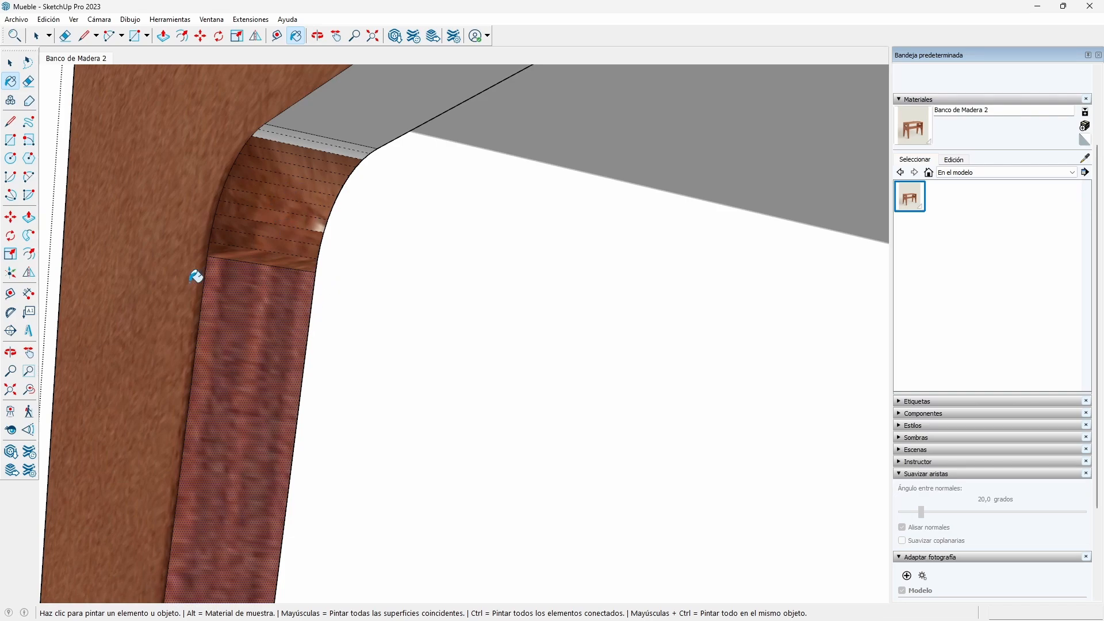
Make the inner leg face's texture projected and sample it again as the paint material.
{"action": "right_click", "coordinate": [240, 308]}
{"action": "mouse_move", "coordinate": [280, 154]}
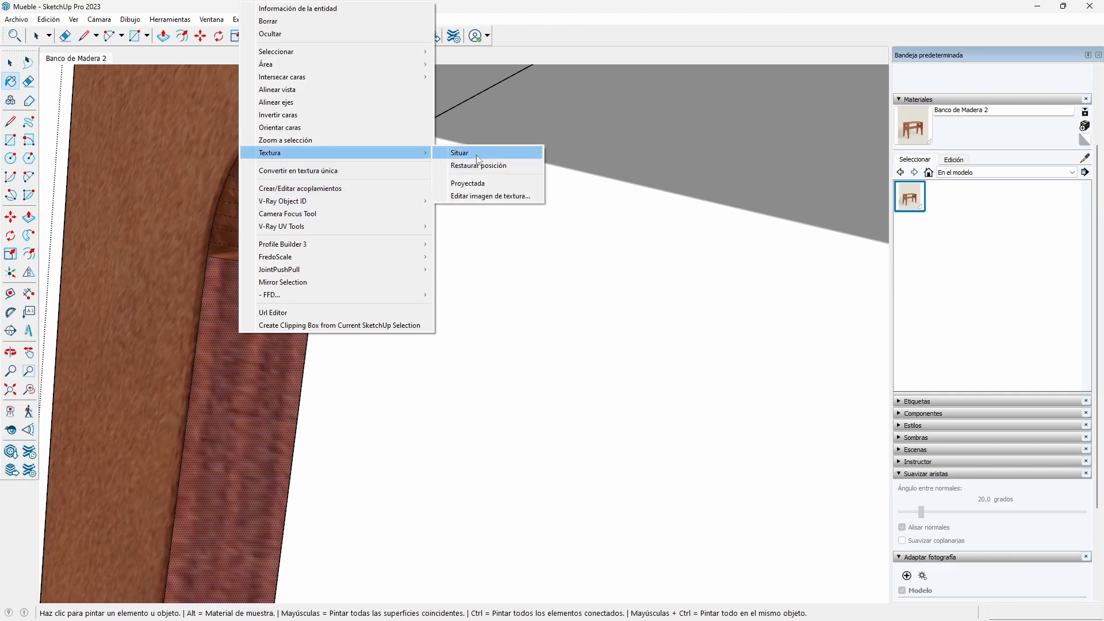
{"action": "left_click", "coordinate": [475, 185]}
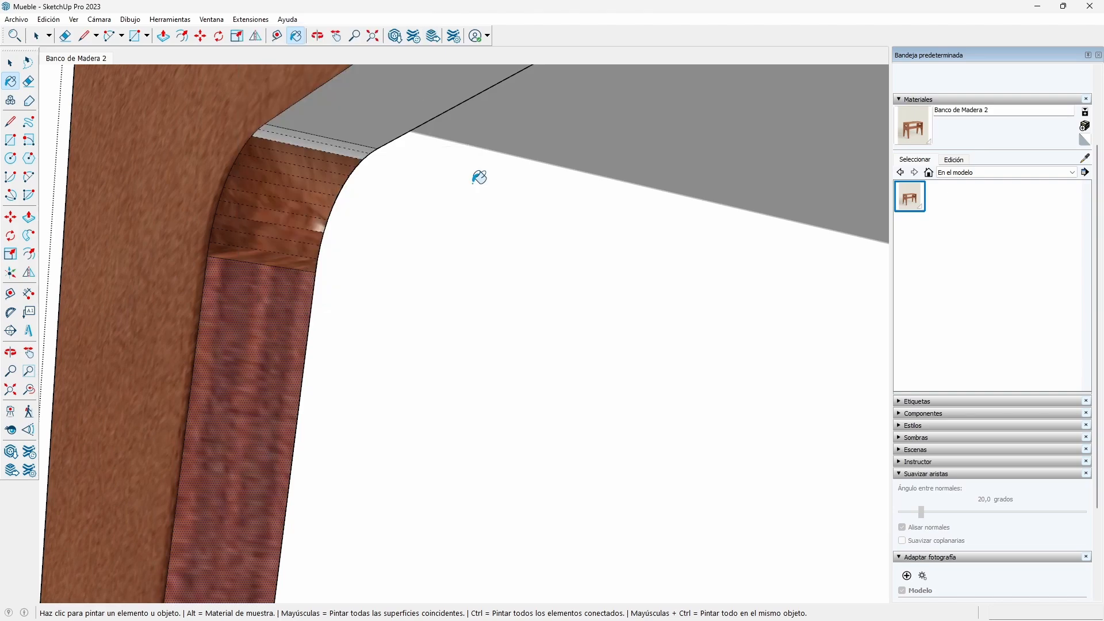
{"action": "left_click", "coordinate": [1085, 158]}
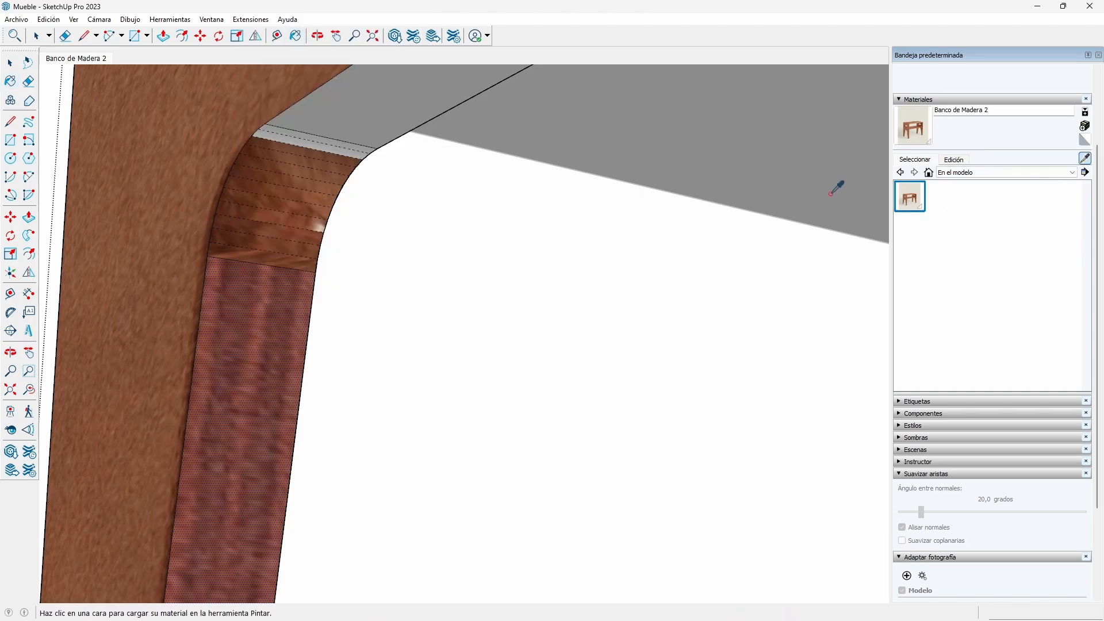
{"action": "left_click", "coordinate": [270, 273]}
Paint the sampled projected texture onto the curved corner's facets and the flat upper face of the leg opening.
{"action": "left_click", "coordinate": [275, 254]}
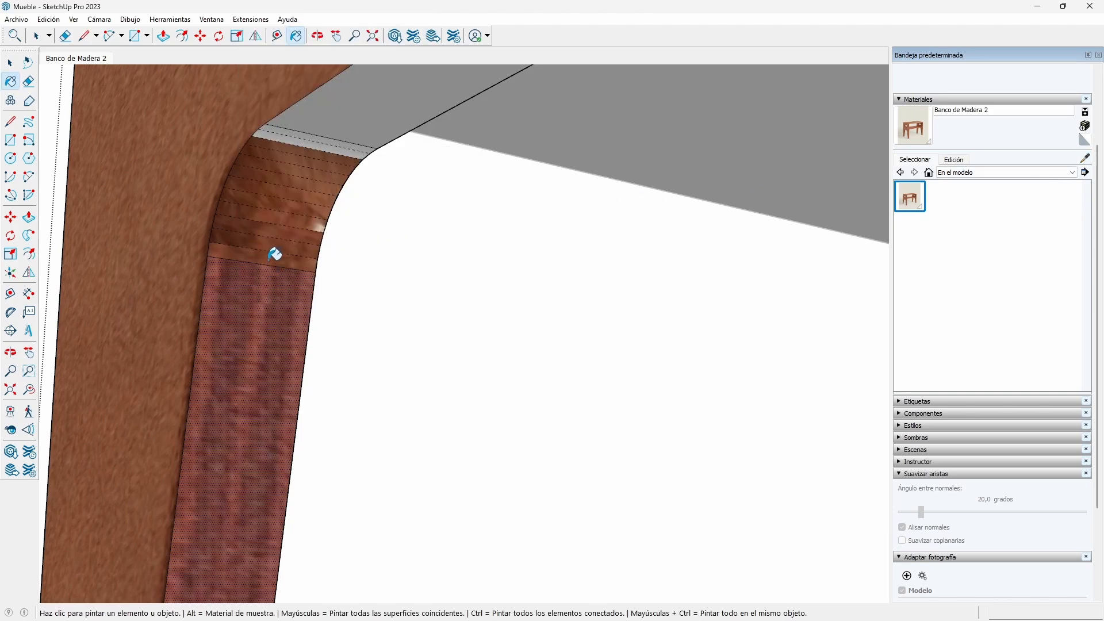
{"action": "left_click", "coordinate": [276, 241]}
{"action": "left_click", "coordinate": [282, 228]}
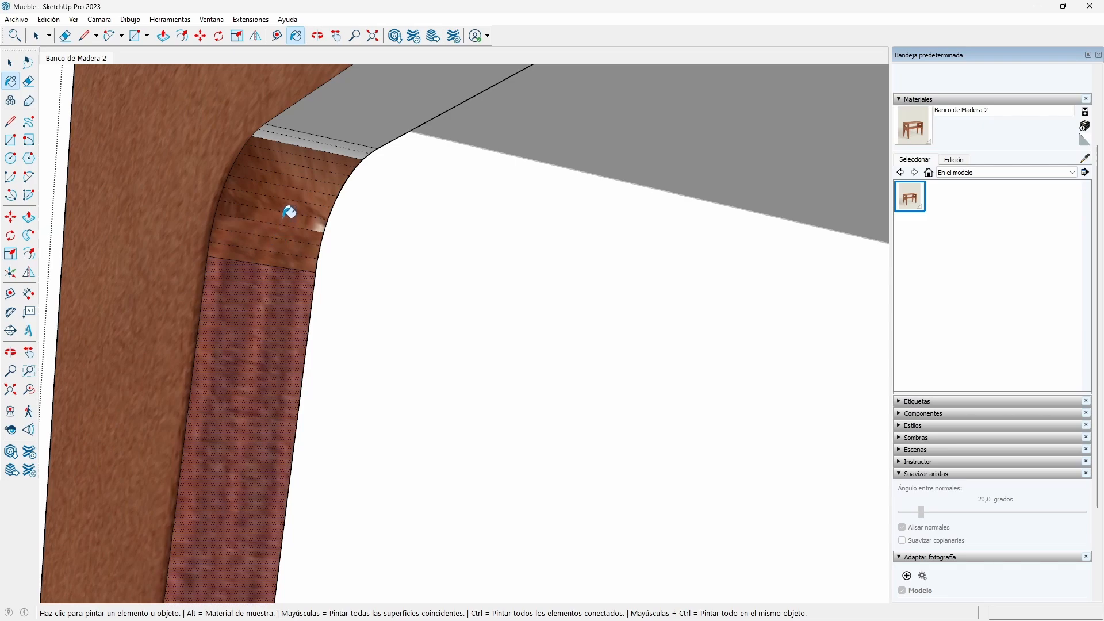
{"action": "left_click", "coordinate": [289, 213]}
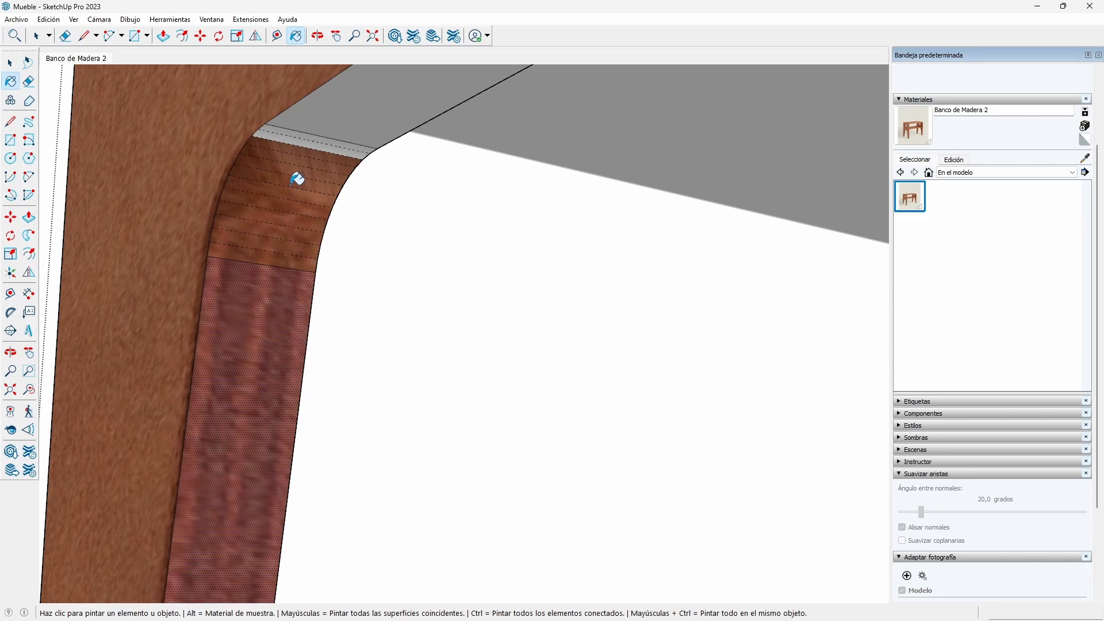
{"action": "left_click", "coordinate": [297, 179]}
{"action": "left_click", "coordinate": [302, 162]}
{"action": "left_click", "coordinate": [307, 154]}
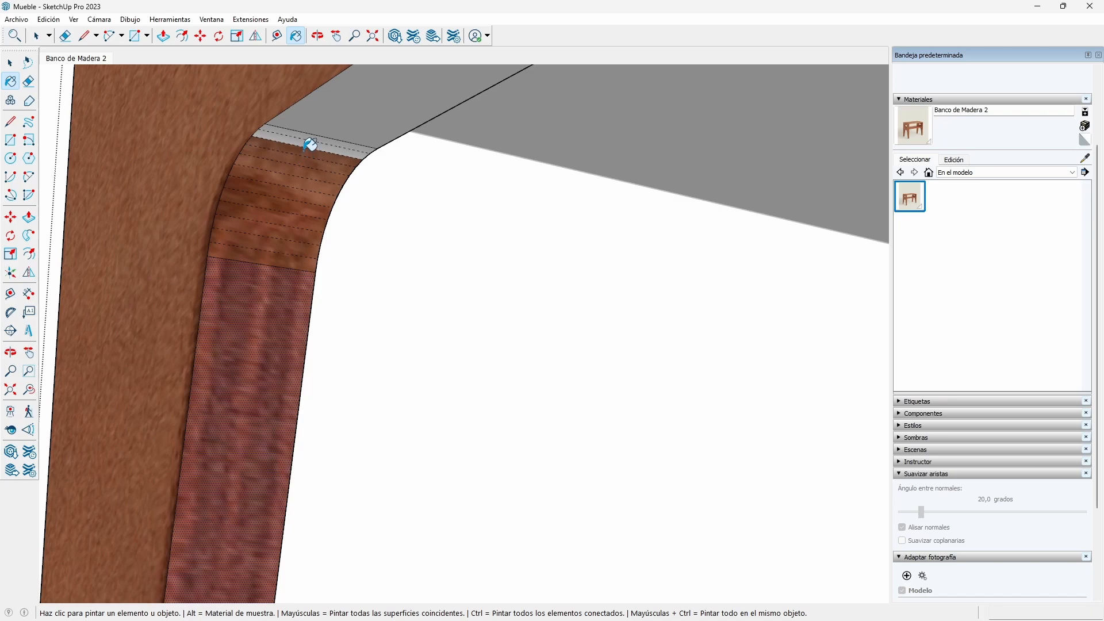
{"action": "left_click", "coordinate": [308, 145]}
{"action": "left_click", "coordinate": [313, 139]}
{"action": "left_click", "coordinate": [322, 127]}
{"action": "scroll", "coordinate": [278, 152], "scroll_direction": "down", "scroll_amount": 6}
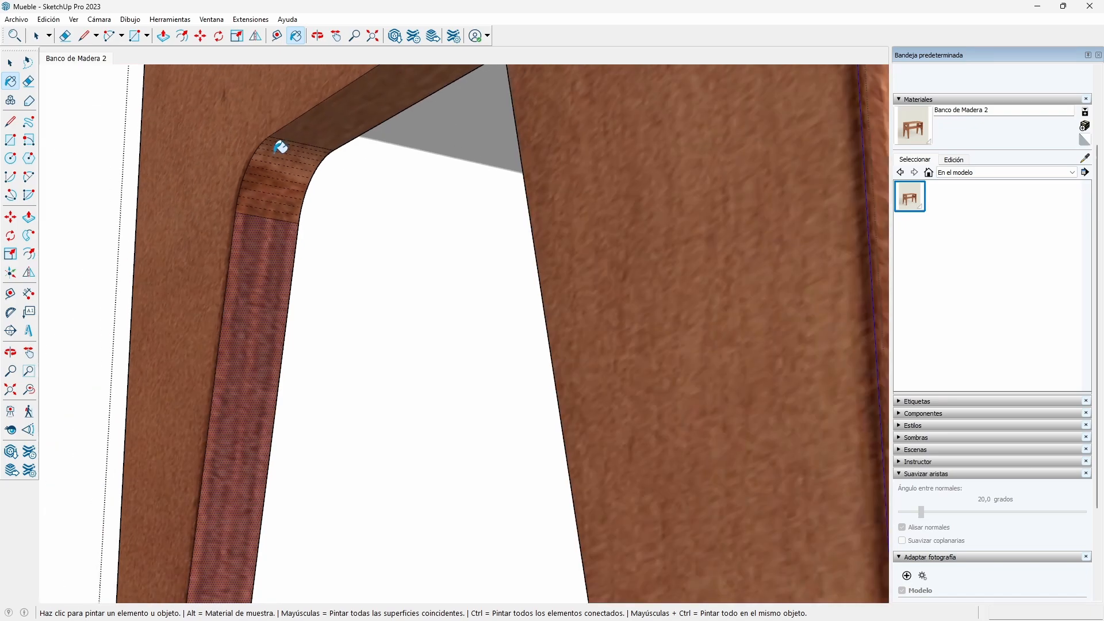
Paint the same projected texture onto the opposite curved corner's facets and the inner face of the leg below.
{"action": "mouse_move", "coordinate": [282, 154]}
{"action": "middle_mouse_down"}
{"action": "mouse_move", "coordinate": [456, 193]}
{"action": "mouse_move", "coordinate": [896, 225]}
{"action": "middle_mouse_up"}
{"action": "scroll", "coordinate": [623, 125], "scroll_direction": "up", "scroll_amount": 3}
{"action": "left_click", "coordinate": [593, 122]}
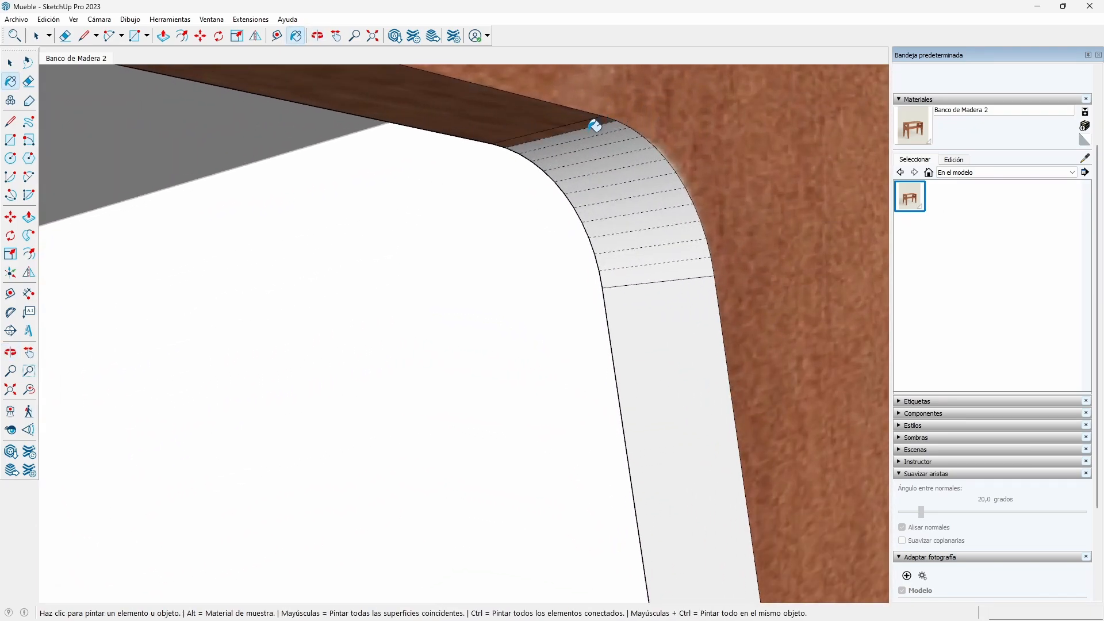
{"action": "left_click", "coordinate": [601, 130]}
{"action": "left_click", "coordinate": [610, 138]}
{"action": "left_click", "coordinate": [618, 148]}
{"action": "left_click", "coordinate": [627, 167]}
{"action": "left_click", "coordinate": [637, 180]}
{"action": "left_click", "coordinate": [642, 192]}
{"action": "left_click", "coordinate": [646, 204]}
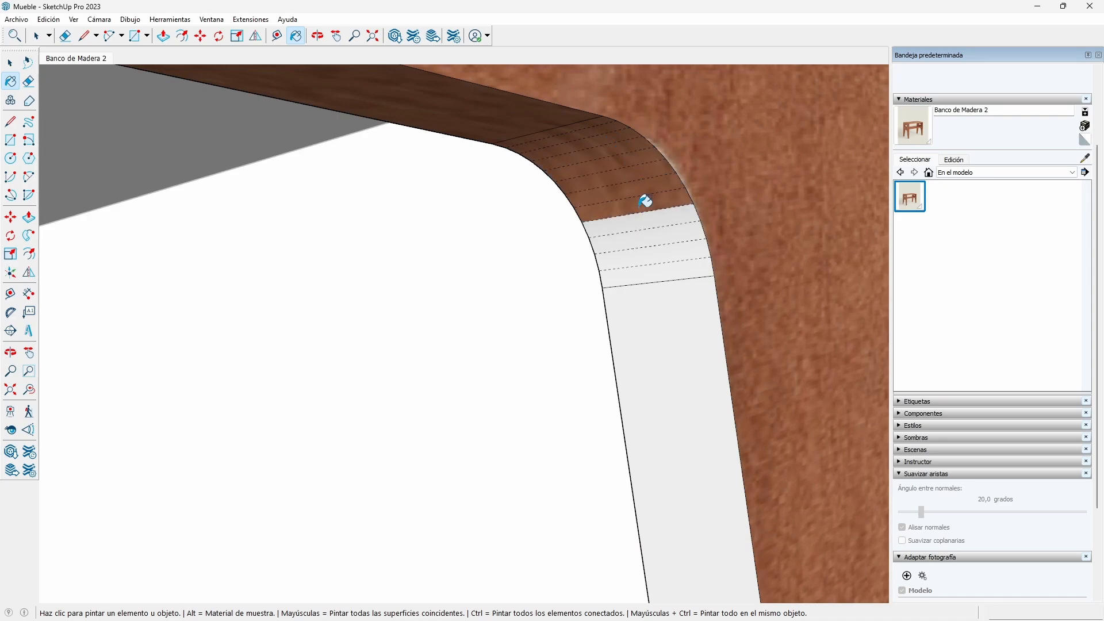
{"action": "left_click", "coordinate": [653, 223]}
{"action": "left_click", "coordinate": [660, 240]}
{"action": "left_click", "coordinate": [667, 257]}
{"action": "left_click", "coordinate": [668, 263]}
{"action": "left_click", "coordinate": [700, 365]}
{"action": "scroll", "coordinate": [646, 217], "scroll_direction": "down", "scroll_amount": 5}
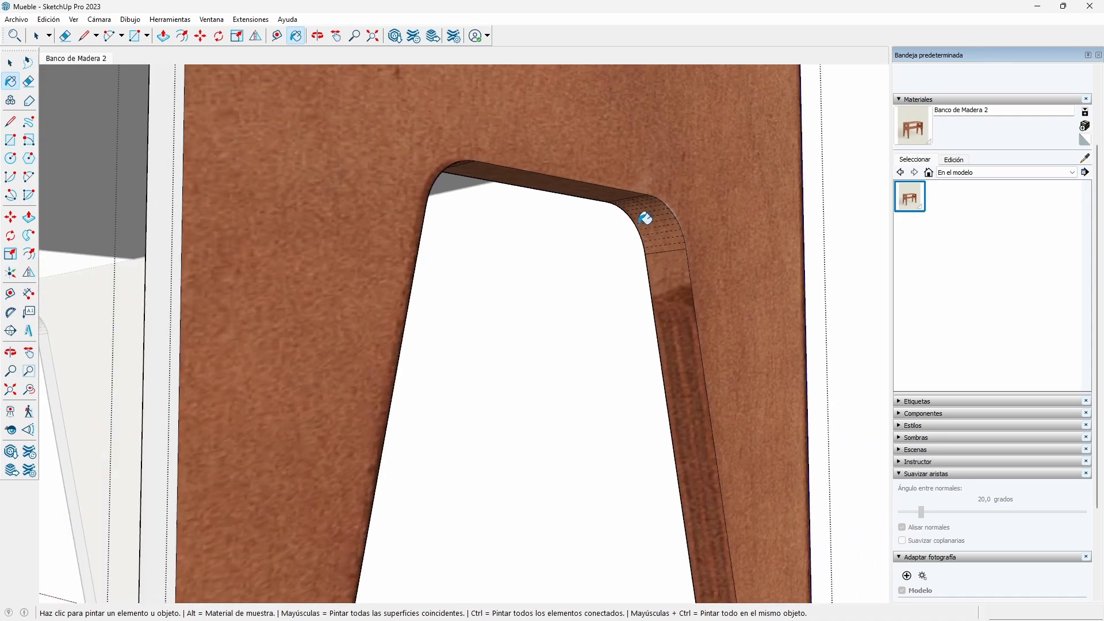
Turn off the projected option for the texture on the leg opening's inner face.
{"action": "mouse_move", "coordinate": [645, 217]}
{"action": "middle_mouse_down"}
{"action": "mouse_move", "coordinate": [692, 286]}
{"action": "mouse_move", "coordinate": [620, 233]}
{"action": "middle_mouse_up"}
{"action": "scroll", "coordinate": [618, 234], "scroll_direction": "up", "scroll_amount": 4}
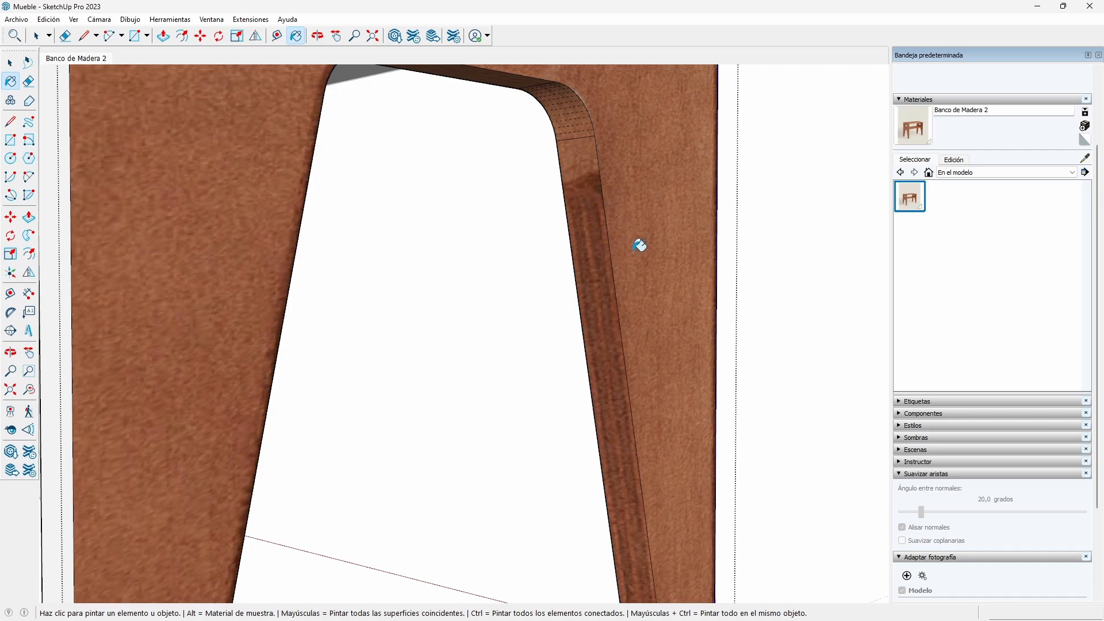
{"action": "left_click", "coordinate": [10, 63]}
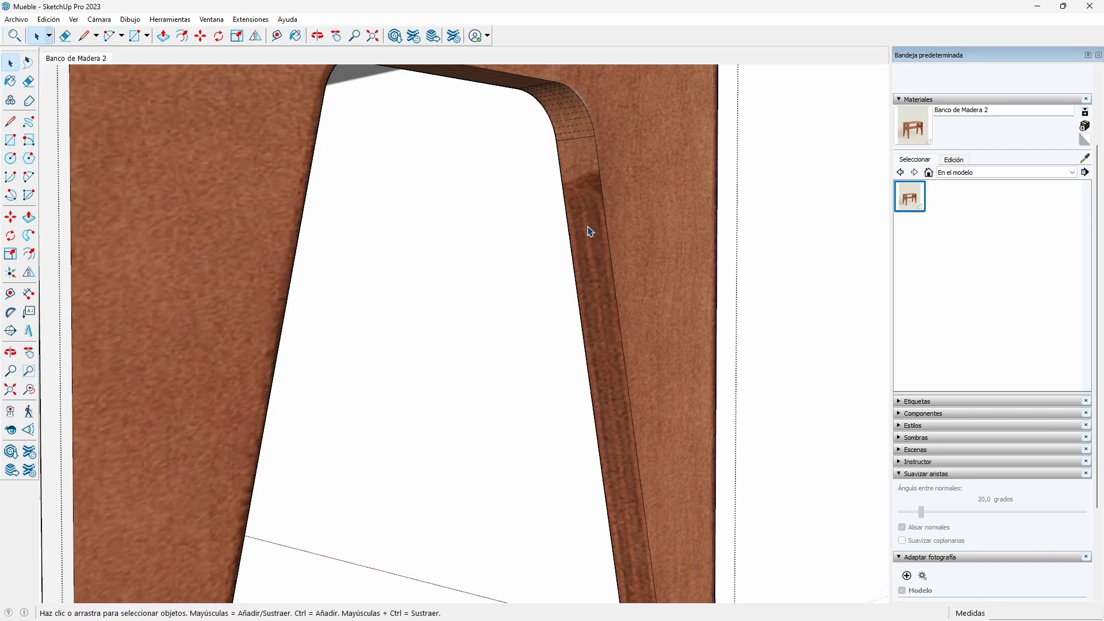
{"action": "right_click", "coordinate": [589, 200]}
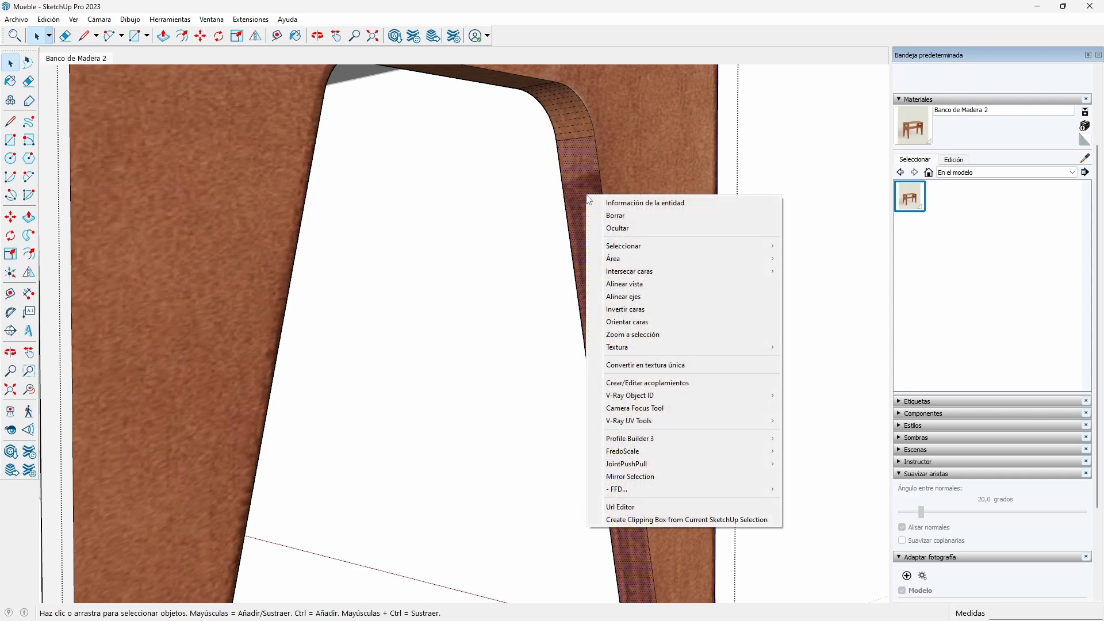
{"action": "mouse_move", "coordinate": [682, 346]}
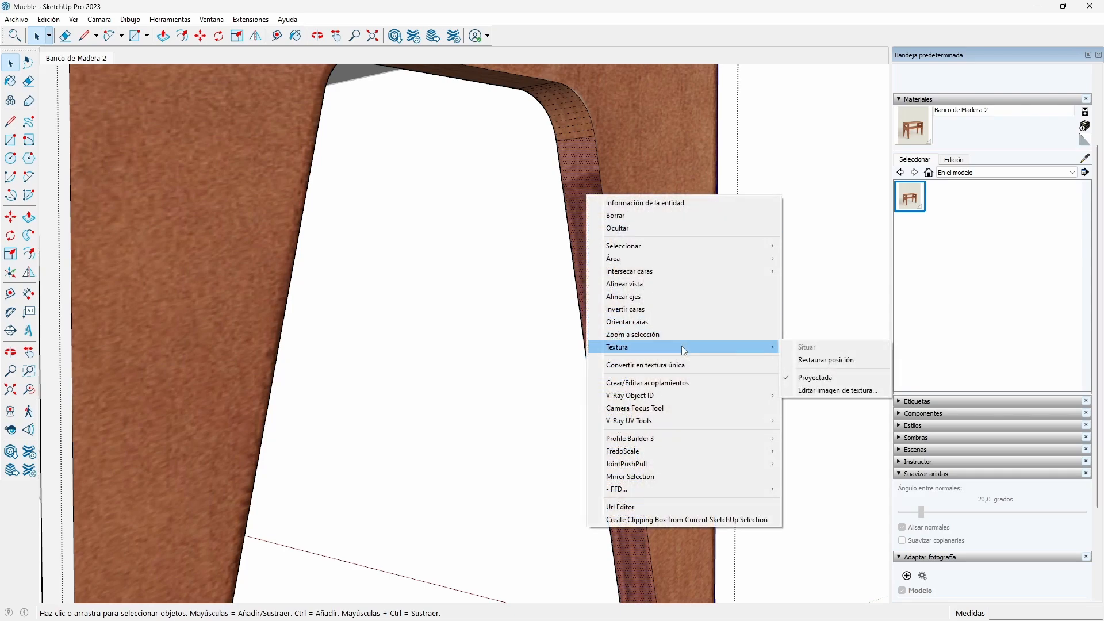
{"action": "left_click", "coordinate": [824, 378]}
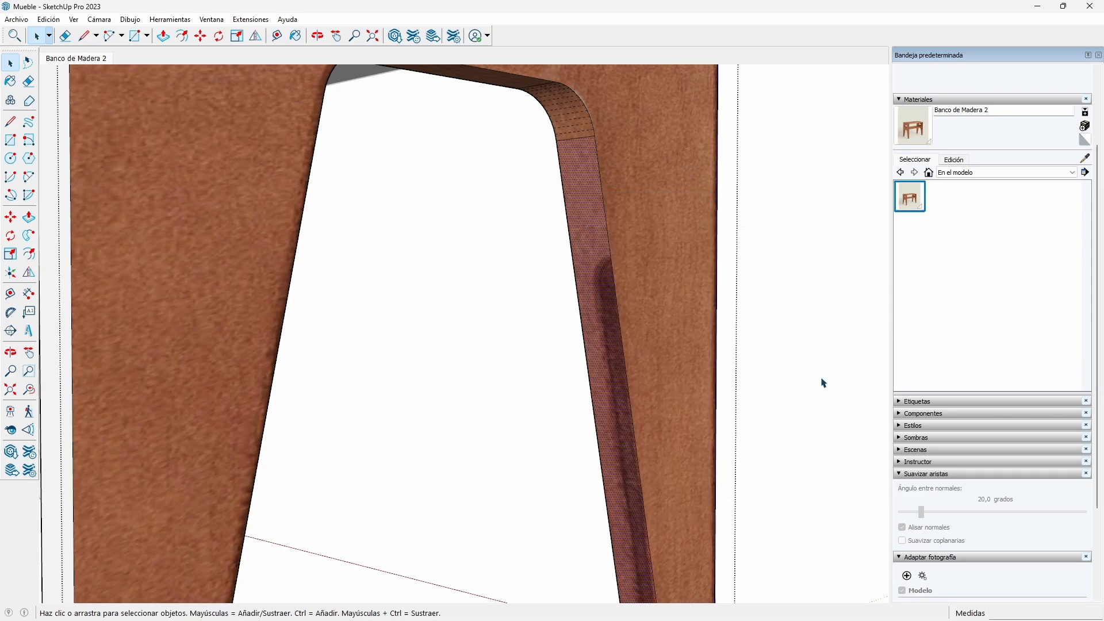
Start positioning the inner leg face's texture and match its two lower pins to the corners at the foot of the leg.
{"action": "right_click", "coordinate": [615, 384]}
{"action": "mouse_move", "coordinate": [671, 197]}
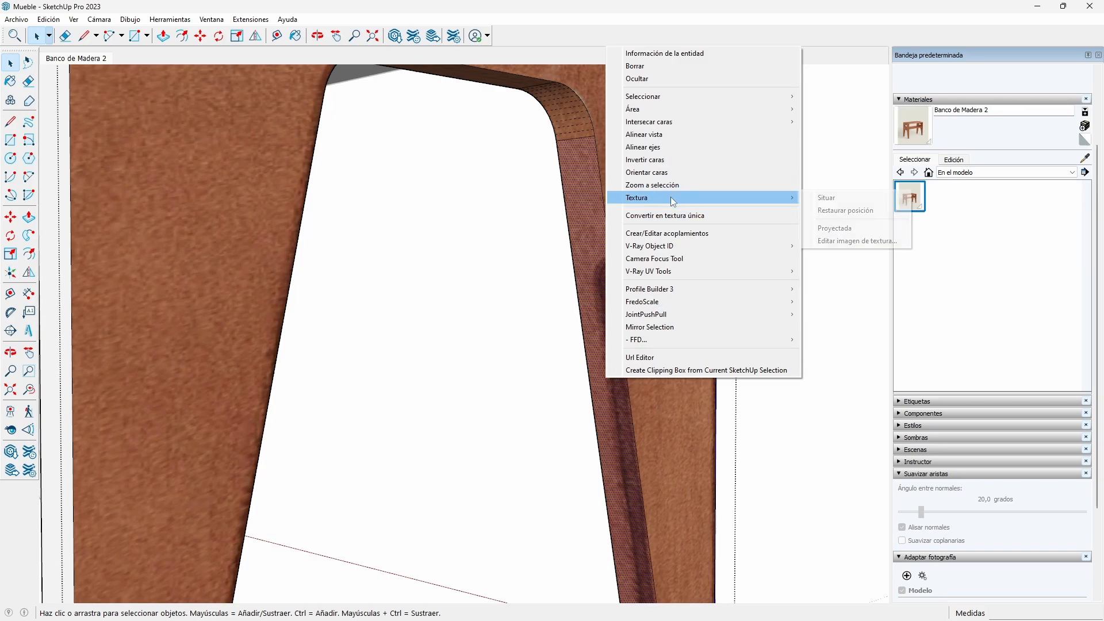
{"action": "left_click", "coordinate": [822, 198]}
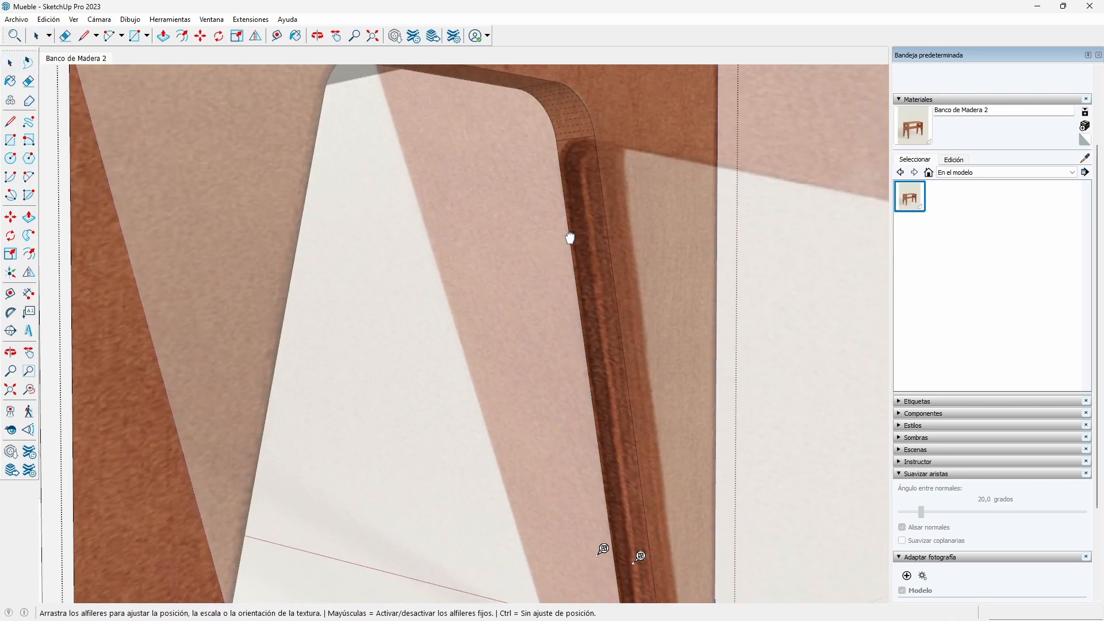
{"action": "scroll", "coordinate": [592, 262], "scroll_direction": "down", "scroll_amount": 5}
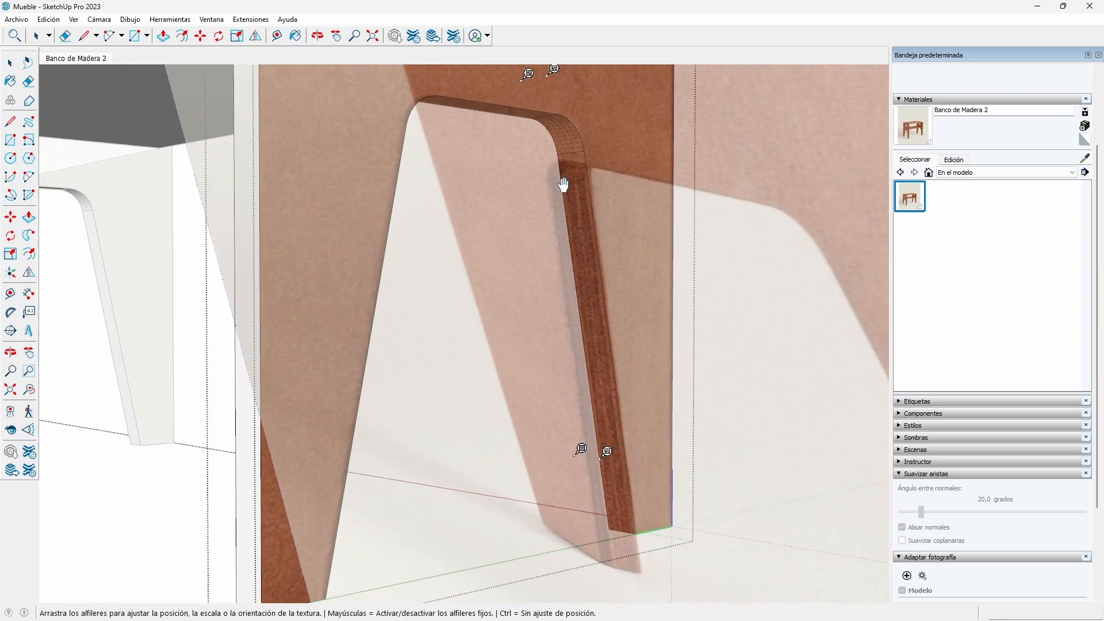
{"action": "scroll", "coordinate": [598, 397], "scroll_direction": "up", "scroll_amount": 5}
{"action": "scroll", "coordinate": [597, 396], "scroll_direction": "up", "scroll_amount": 2}
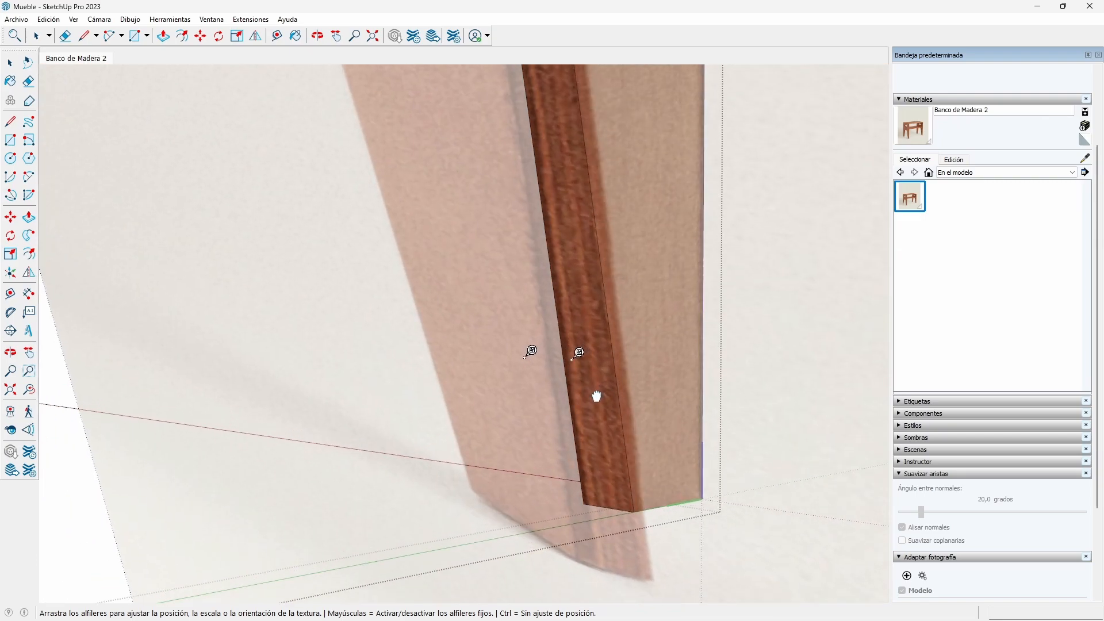
{"action": "left_click_drag", "start_coordinate": [579, 352], "coordinate": [653, 560]}
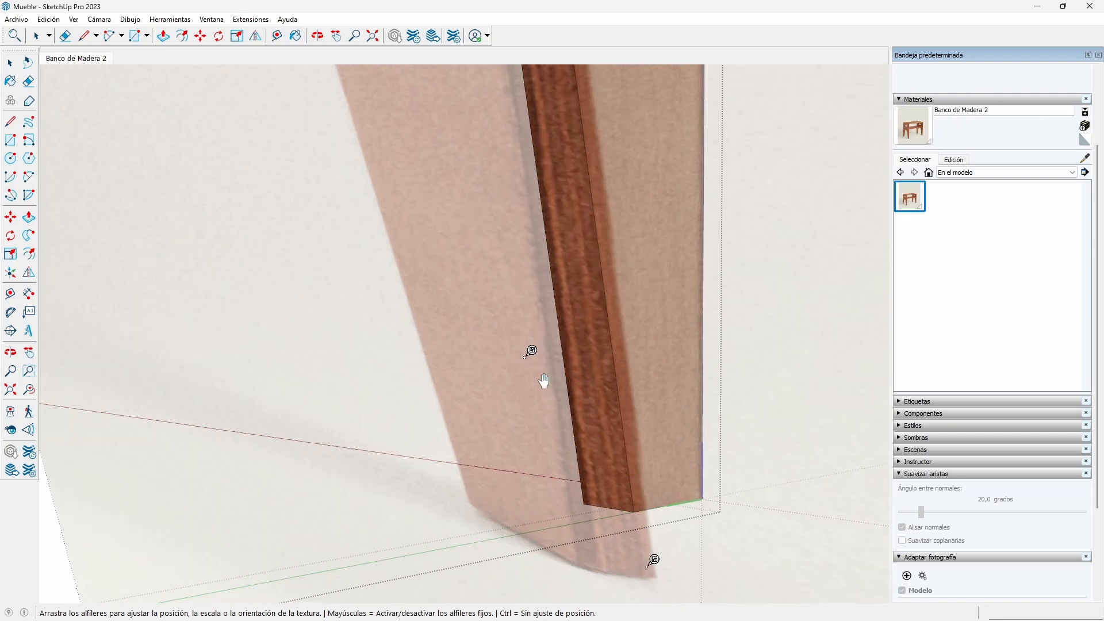
{"action": "left_click_drag", "start_coordinate": [530, 353], "coordinate": [593, 552]}
{"action": "scroll", "coordinate": [597, 561], "scroll_direction": "down", "scroll_amount": 6}
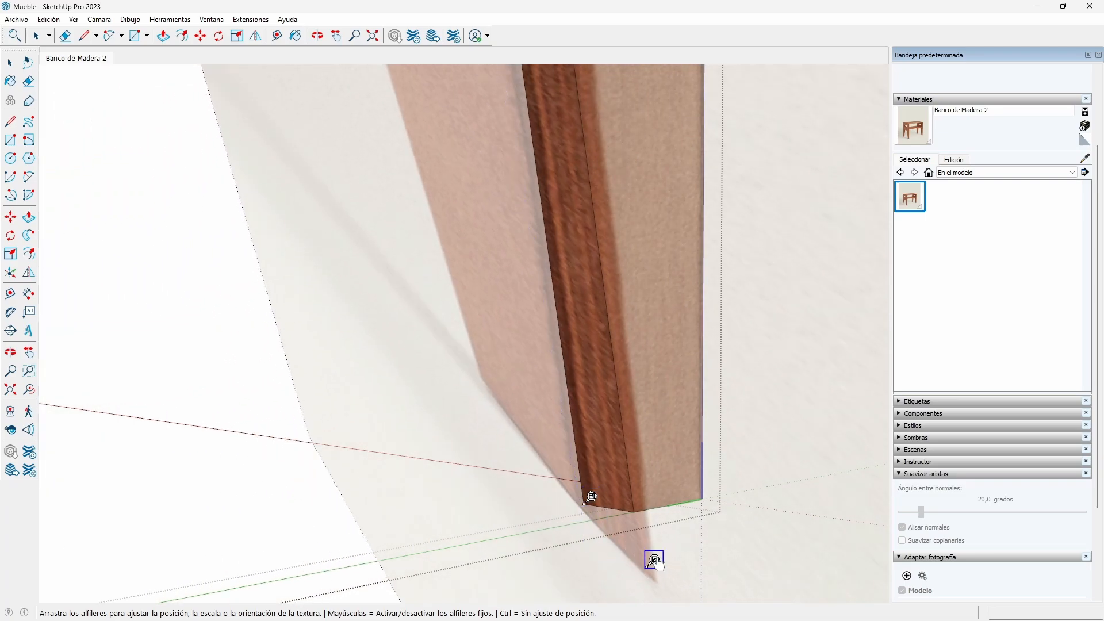
{"action": "scroll", "coordinate": [594, 385], "scroll_direction": "down", "scroll_amount": 5}
Match the two upper pins to the top corners of the inner leg face and accept the texture position.
{"action": "scroll", "coordinate": [547, 110], "scroll_direction": "up", "scroll_amount": 7}
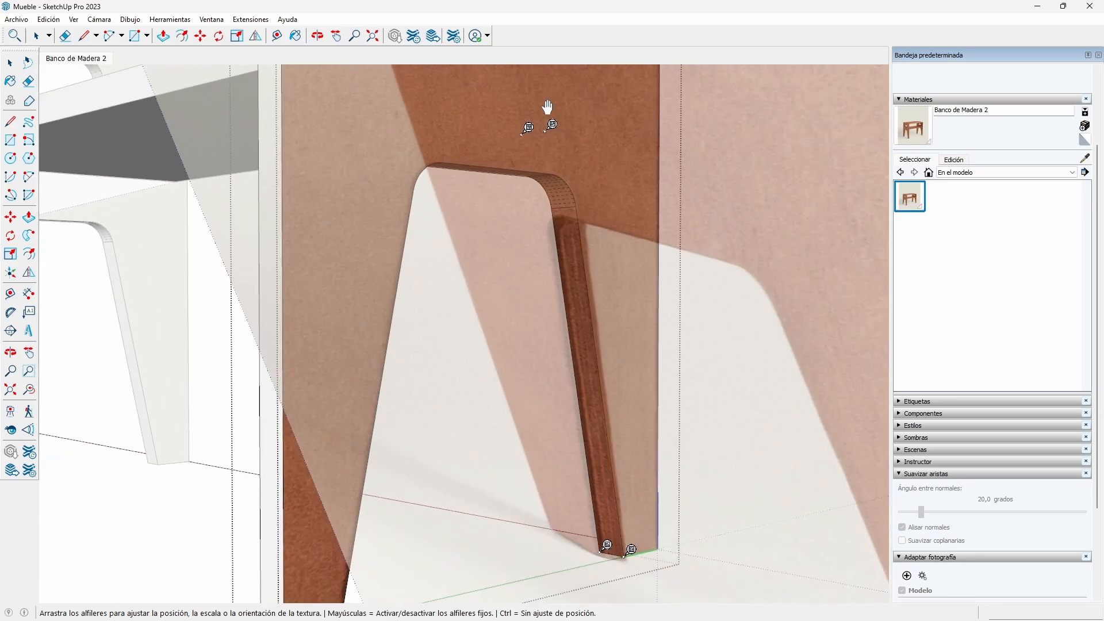
{"action": "left_click", "coordinate": [552, 139]}
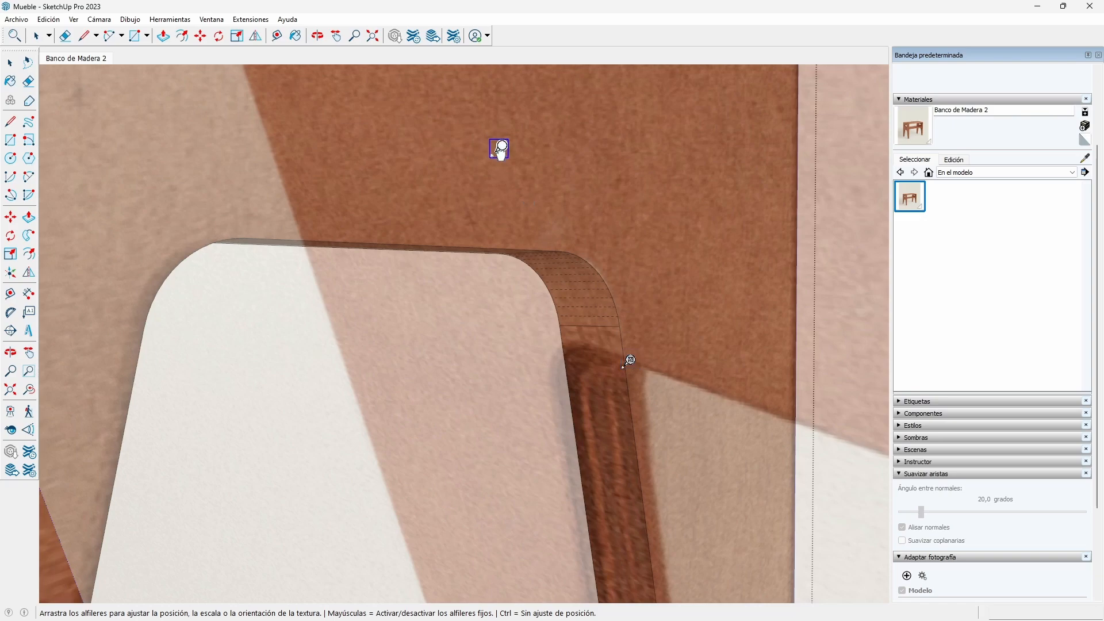
{"action": "left_click", "coordinate": [583, 365]}
{"action": "left_click_drag", "start_coordinate": [583, 364], "coordinate": [569, 324]}
{"action": "left_click_drag", "start_coordinate": [633, 366], "coordinate": [628, 325]}
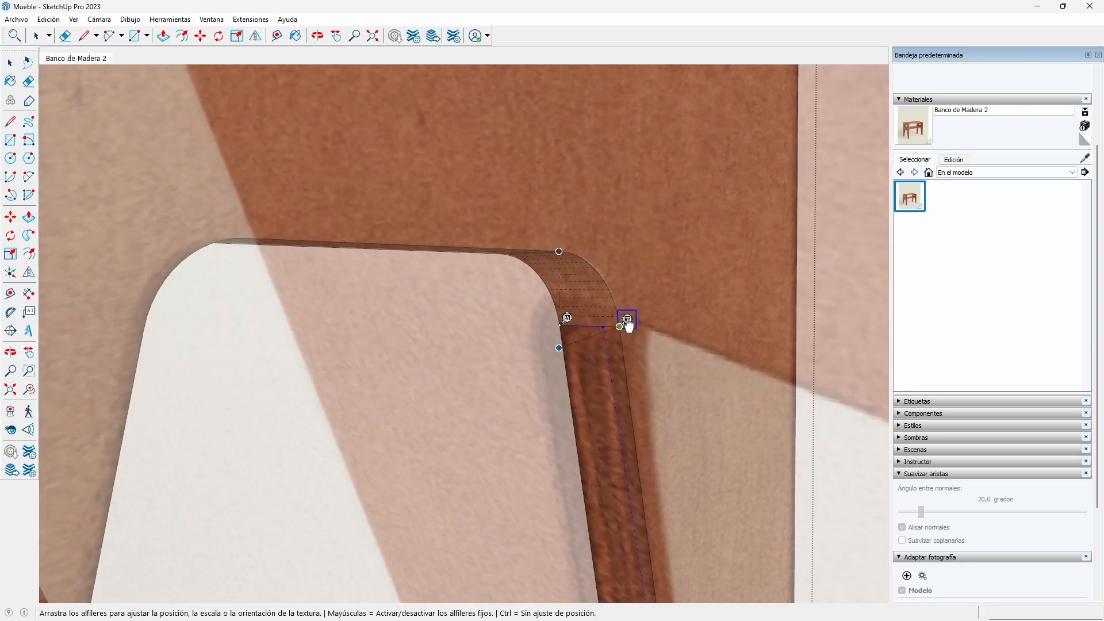
{"action": "scroll", "coordinate": [586, 324], "scroll_direction": "down", "scroll_amount": 2}
{"action": "key", "text": "Return"}
{"action": "scroll", "coordinate": [577, 278], "scroll_direction": "down", "scroll_amount": 6}
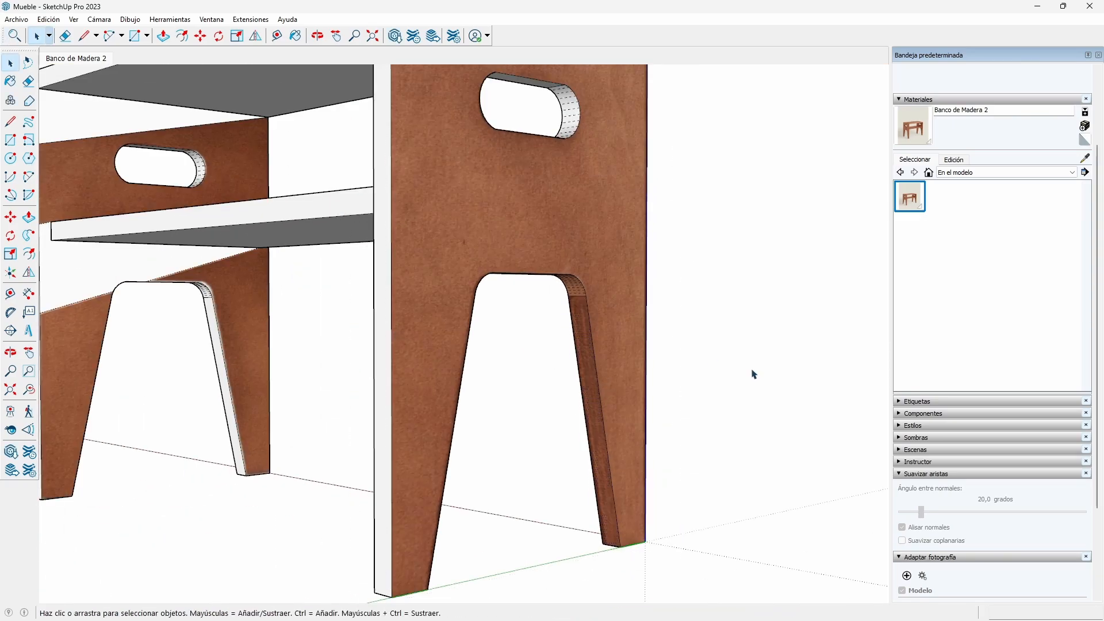
Start positioning the texture on the lower shelf's front edge and place its lower pin on the edge's lower end corner.
{"action": "middle_click_drag", "start_coordinate": [754, 374], "coordinate": [370, 420]}
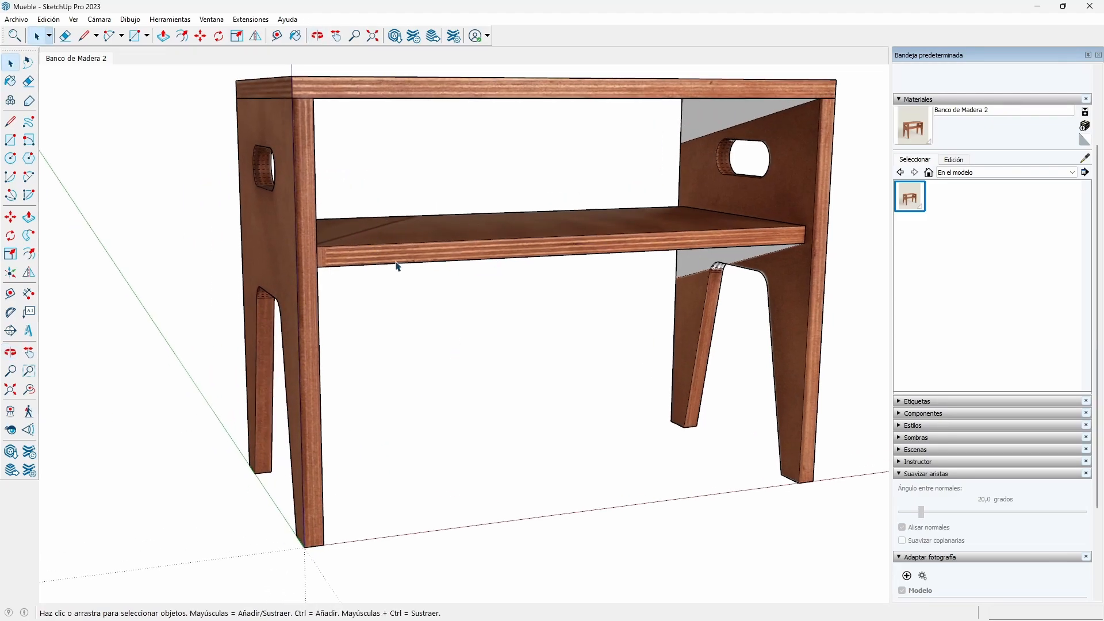
{"action": "scroll", "coordinate": [345, 244], "scroll_direction": "up", "scroll_amount": 8}
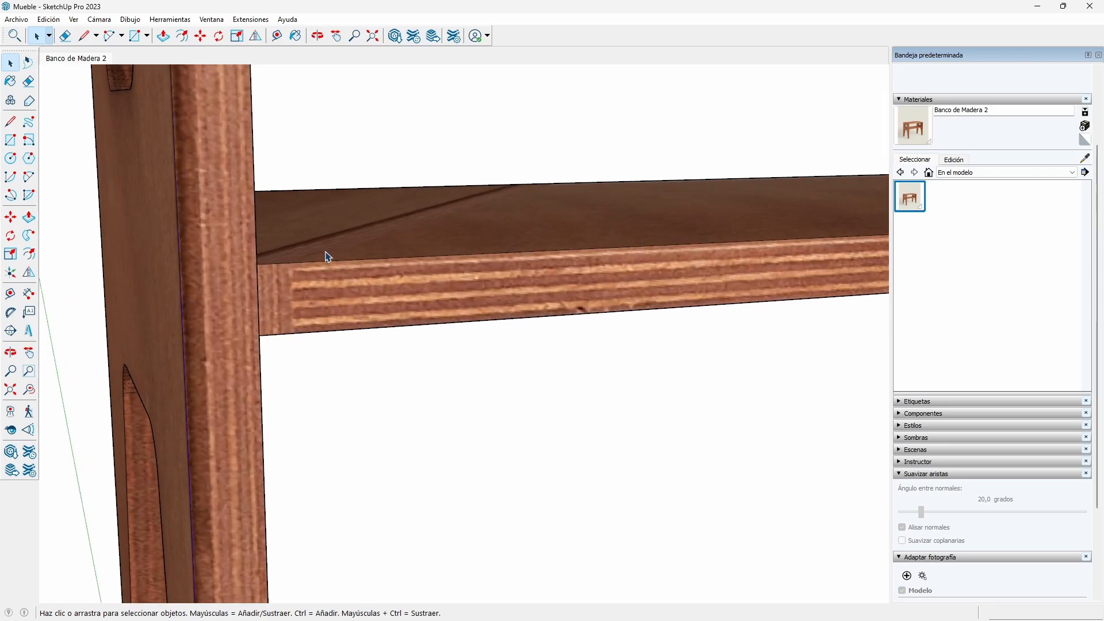
{"action": "right_click", "coordinate": [334, 305]}
{"action": "mouse_move", "coordinate": [416, 155]}
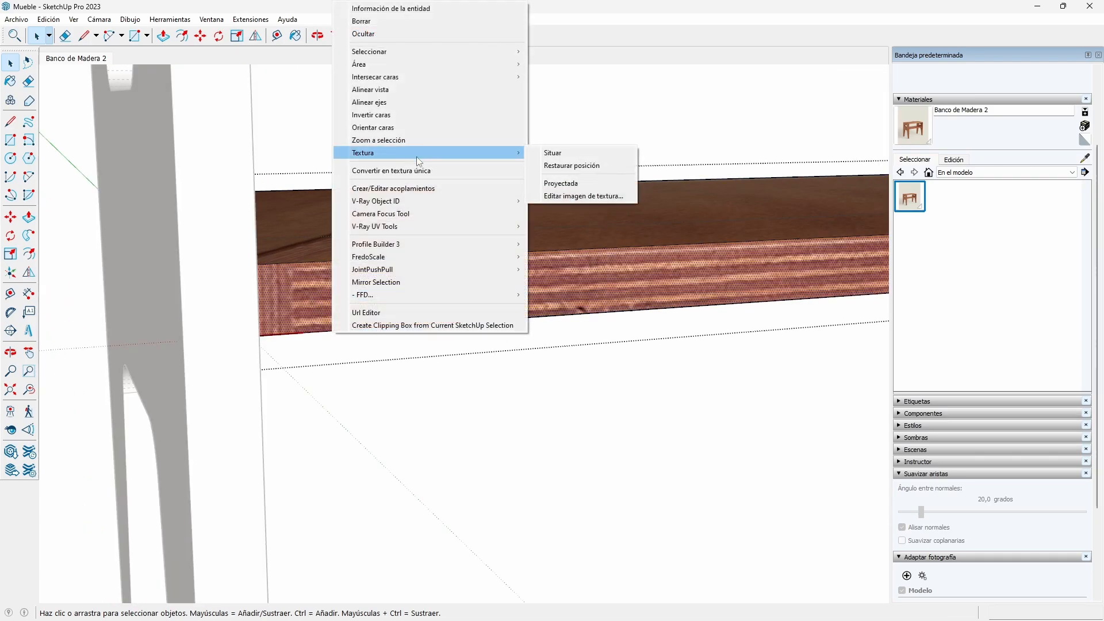
{"action": "left_click", "coordinate": [539, 153]}
{"action": "middle_click_drag", "start_coordinate": [503, 291], "coordinate": [413, 345]}
{"action": "scroll", "coordinate": [345, 287], "scroll_direction": "up", "scroll_amount": 4}
{"action": "left_click_drag", "start_coordinate": [360, 264], "coordinate": [372, 266]}
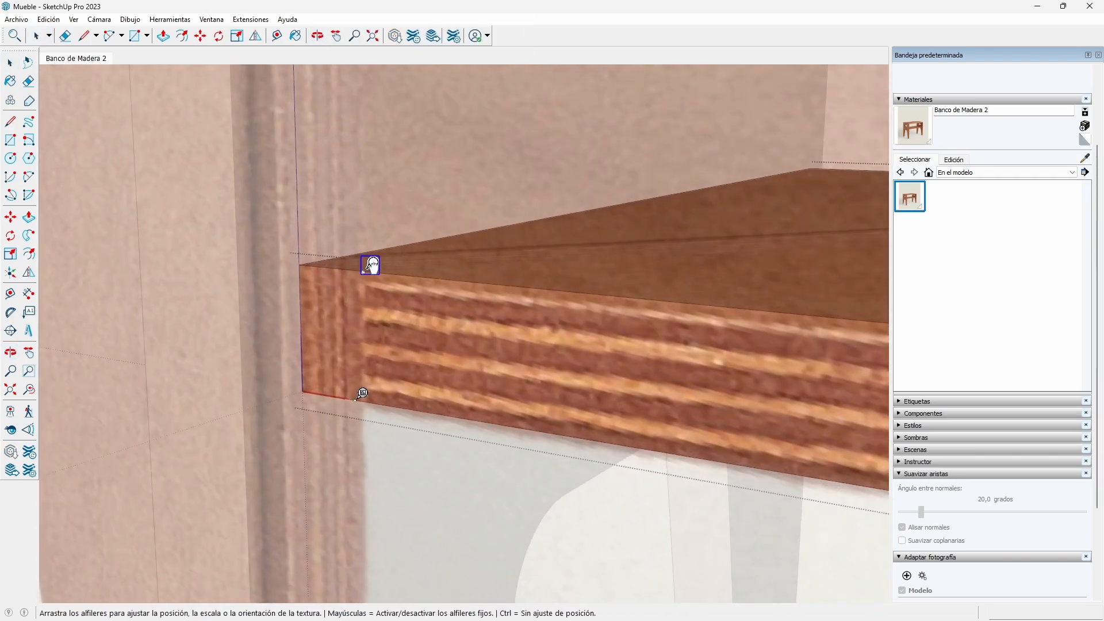
{"action": "left_click_drag", "start_coordinate": [368, 394], "coordinate": [309, 384]}
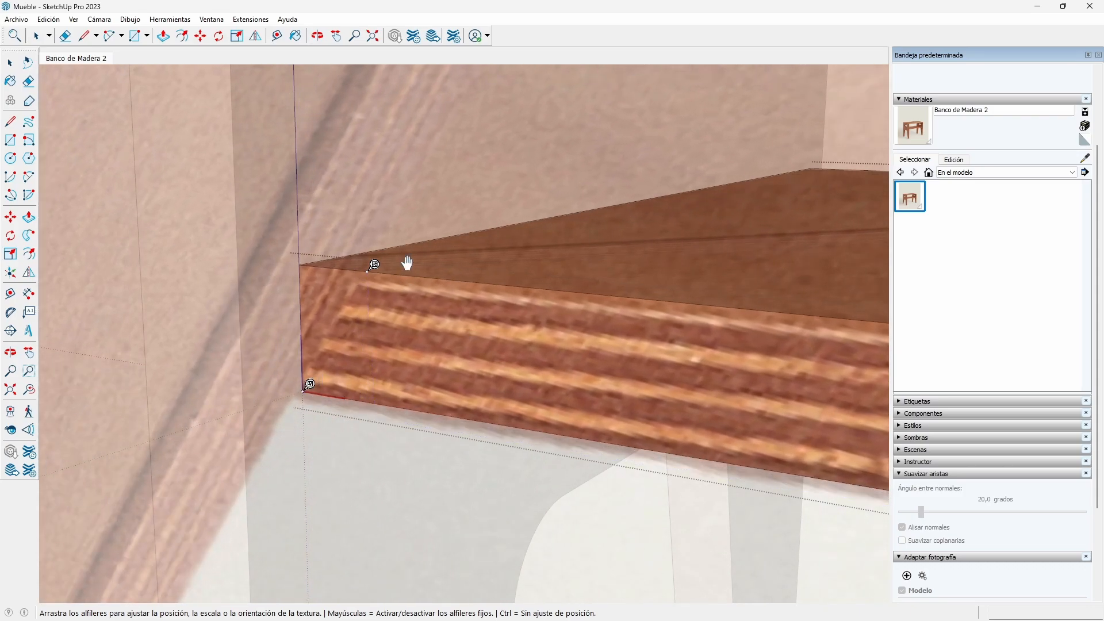
Place the upper pin on the shelf edge's upper end corner and accept the texture position.
{"action": "left_click", "coordinate": [352, 259]}
{"action": "left_click", "coordinate": [375, 265]}
{"action": "left_click_drag", "start_coordinate": [374, 266], "coordinate": [308, 258]}
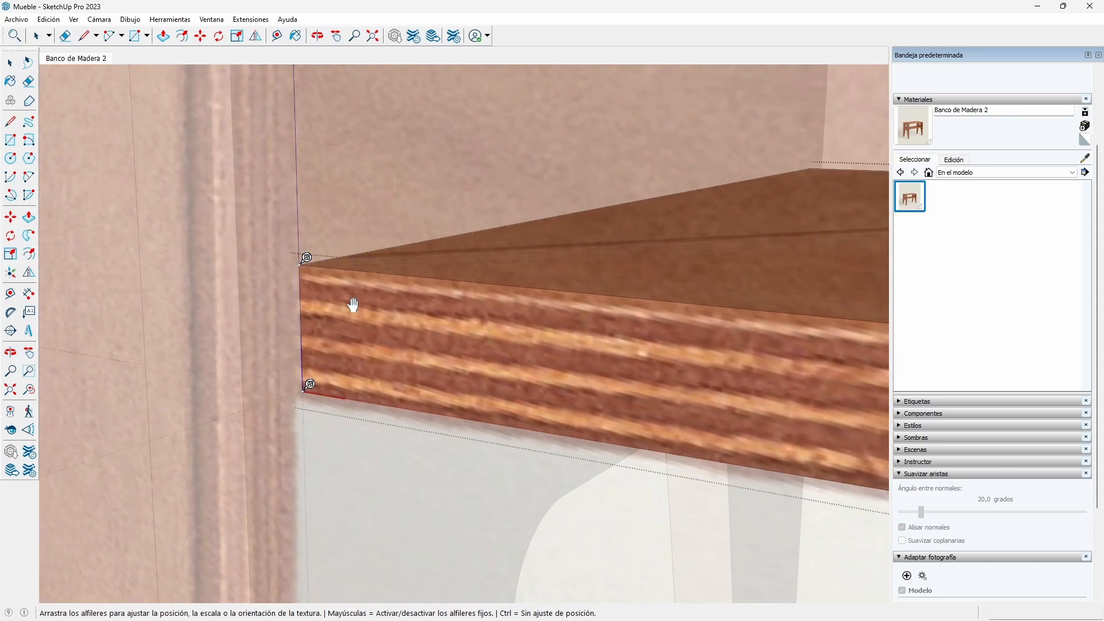
{"action": "scroll", "coordinate": [368, 308], "scroll_direction": "down", "scroll_amount": 2}
{"action": "key", "text": "space"}
{"action": "scroll", "coordinate": [374, 301], "scroll_direction": "down", "scroll_amount": 10}
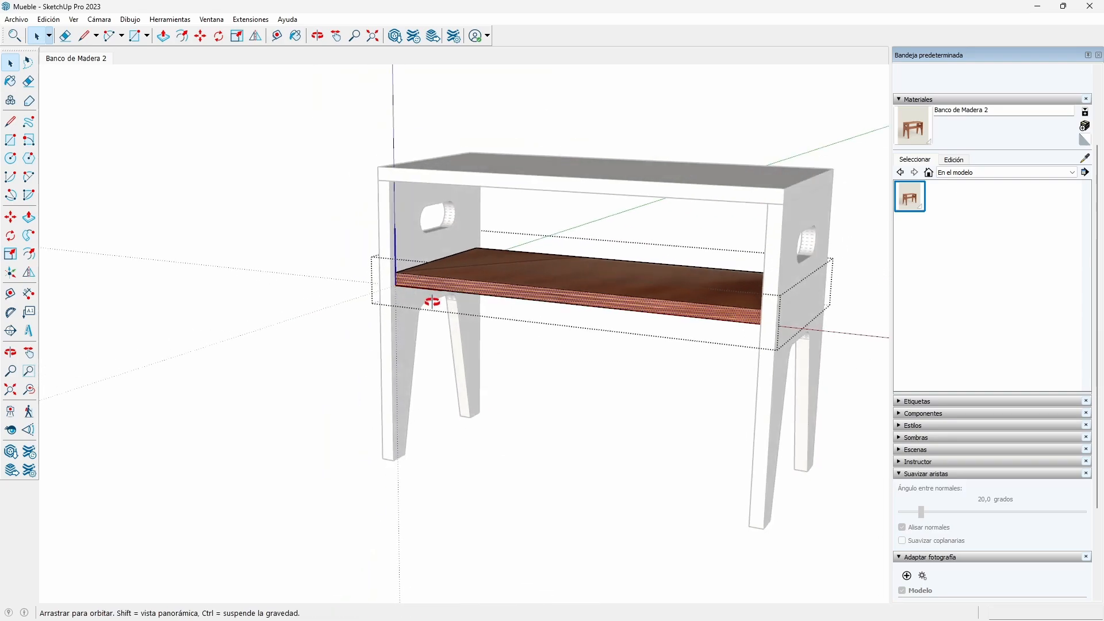
Paint the wood texture onto the flat upper face inside the side panel's handle cutout.
{"action": "middle_click_drag", "start_coordinate": [617, 453], "coordinate": [920, 328]}
{"action": "scroll", "coordinate": [602, 198], "scroll_direction": "up", "scroll_amount": 6}
{"action": "scroll", "coordinate": [601, 198], "scroll_direction": "up", "scroll_amount": 3}
{"action": "middle_click_drag", "start_coordinate": [422, 233], "coordinate": [494, 324]}
{"action": "middle_click_drag", "start_coordinate": [598, 439], "coordinate": [646, 374]}
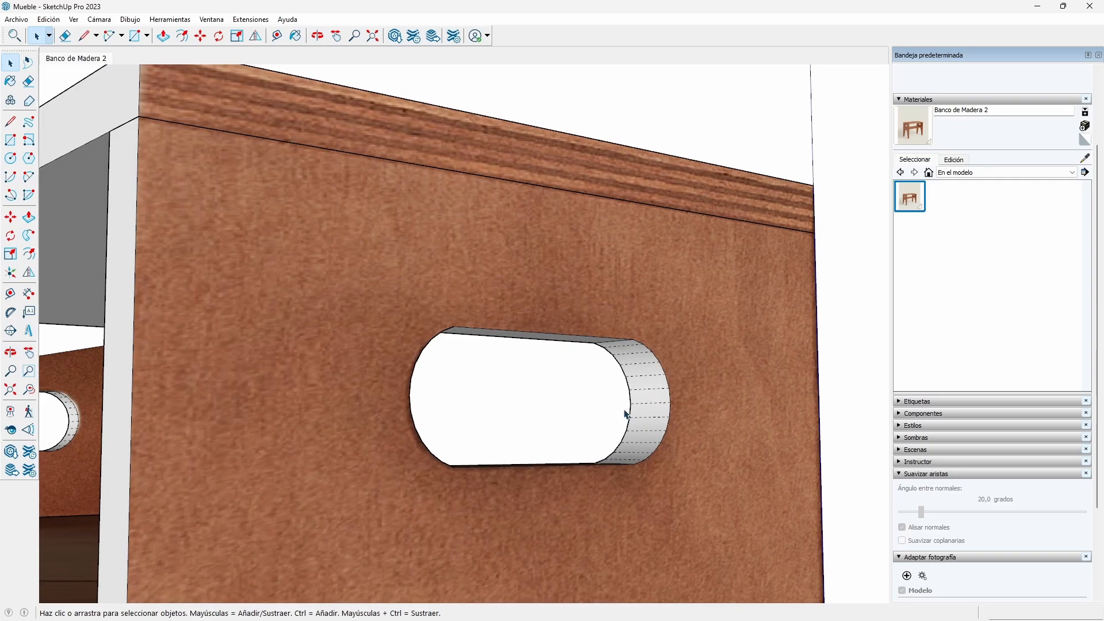
{"action": "mouse_move", "coordinate": [666, 422]}
{"action": "middle_mouse_down"}
{"action": "mouse_move", "coordinate": [338, 476]}
{"action": "mouse_move", "coordinate": [303, 438]}
{"action": "mouse_move", "coordinate": [298, 383]}
{"action": "mouse_move", "coordinate": [297, 400]}
{"action": "middle_mouse_up"}
{"action": "key", "text": "space"}
{"action": "left_click", "coordinate": [290, 141]}
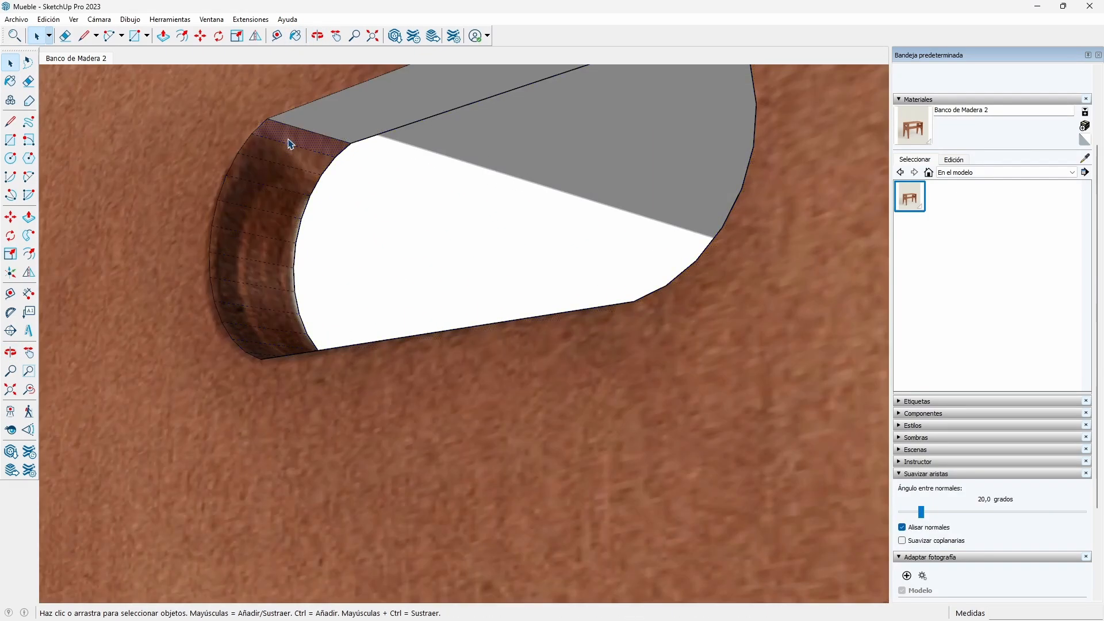
{"action": "key", "text": "b"}
{"action": "left_click", "coordinate": [330, 130]}
{"action": "mouse_move", "coordinate": [294, 151]}
{"action": "middle_mouse_down"}
{"action": "mouse_move", "coordinate": [525, 471]}
{"action": "mouse_move", "coordinate": [121, 444]}
{"action": "mouse_move", "coordinate": [253, 374]}
{"action": "mouse_move", "coordinate": [551, 399]}
{"action": "mouse_move", "coordinate": [521, 345]}
{"action": "middle_mouse_up"}
Make the texture inside the handle cutout projected and sample it as the paint material.
{"action": "scroll", "coordinate": [268, 366], "scroll_direction": "up", "scroll_amount": 3}
{"action": "right_click", "coordinate": [278, 378]}
{"action": "mouse_move", "coordinate": [358, 198]}
{"action": "left_click", "coordinate": [498, 224]}
{"action": "left_click", "coordinate": [286, 390], "text": "alt"}
Paint the sampled projected texture onto each facet of the handle cutout's untextured curved end.
{"action": "left_click", "coordinate": [506, 317]}
{"action": "left_click", "coordinate": [516, 302]}
{"action": "left_click", "coordinate": [527, 287]}
{"action": "left_click", "coordinate": [531, 260]}
{"action": "left_click", "coordinate": [536, 233]}
{"action": "left_click", "coordinate": [542, 206]}
{"action": "middle_click_drag", "start_coordinate": [542, 206], "coordinate": [538, 262]}
{"action": "left_click", "coordinate": [538, 261]}
{"action": "left_click", "coordinate": [535, 235]}
{"action": "left_click", "coordinate": [528, 208]}
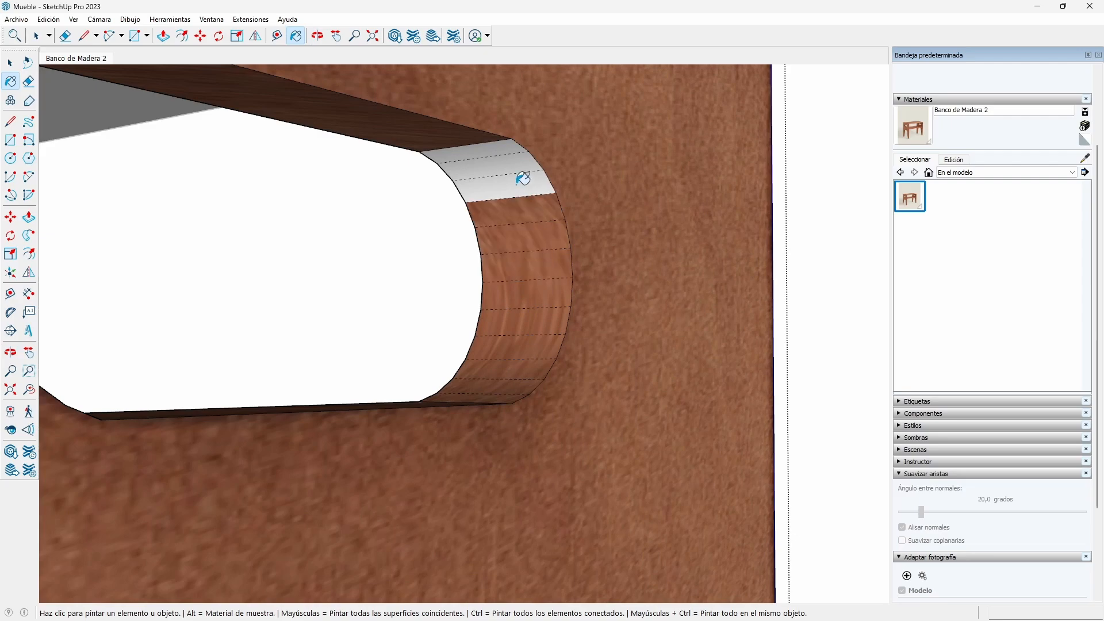
{"action": "middle_click_drag", "start_coordinate": [589, 192], "coordinate": [389, 477]}
{"action": "scroll", "coordinate": [397, 437], "scroll_direction": "down", "scroll_amount": 10}
{"action": "key", "text": "space"}
{"action": "mouse_move", "coordinate": [422, 360]}
{"action": "middle_mouse_down"}
{"action": "mouse_move", "coordinate": [368, 402]}
{"action": "mouse_move", "coordinate": [401, 377]}
{"action": "middle_mouse_up"}
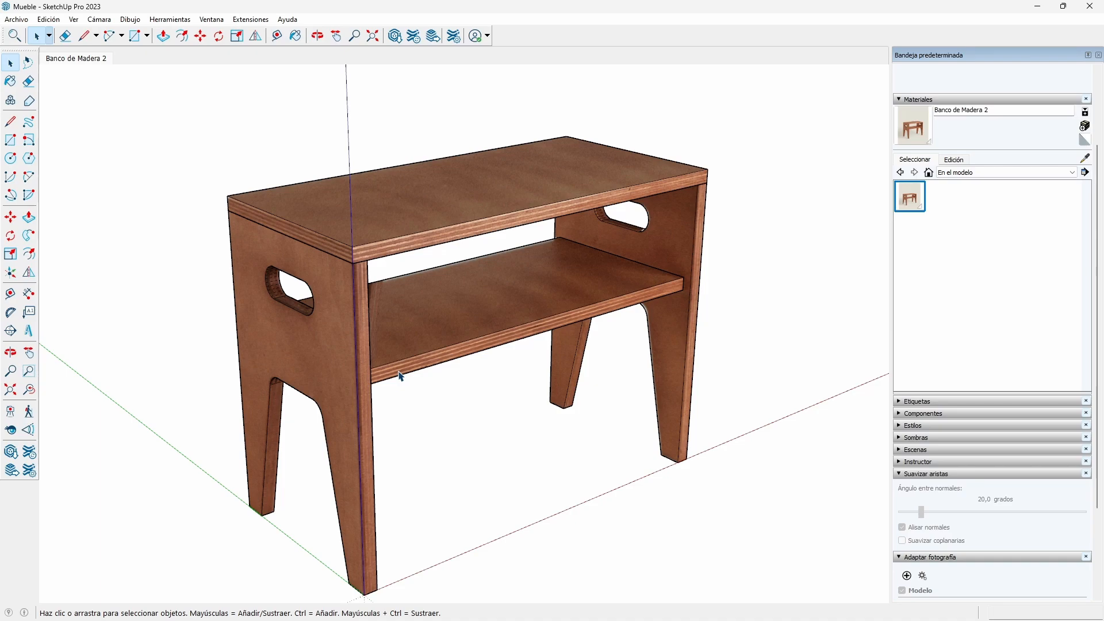
Open the side panel for editing and paint its untextured inner face with the wood texture.
{"action": "middle_click_drag", "start_coordinate": [550, 438], "coordinate": [370, 343]}
{"action": "double_click", "coordinate": [370, 344]}
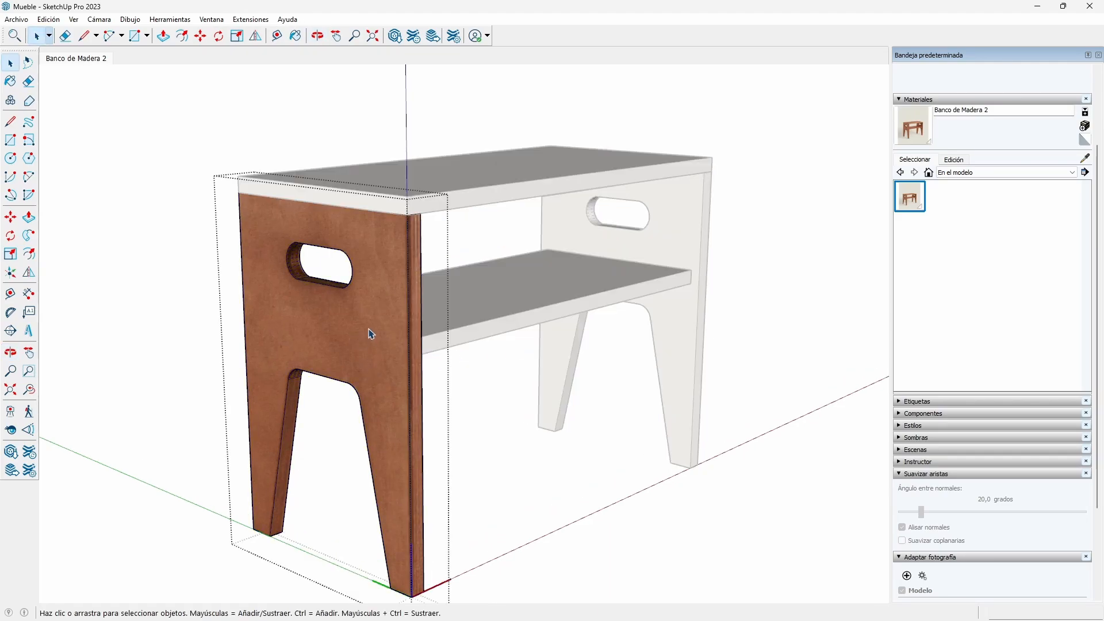
{"action": "key", "text": "b"}
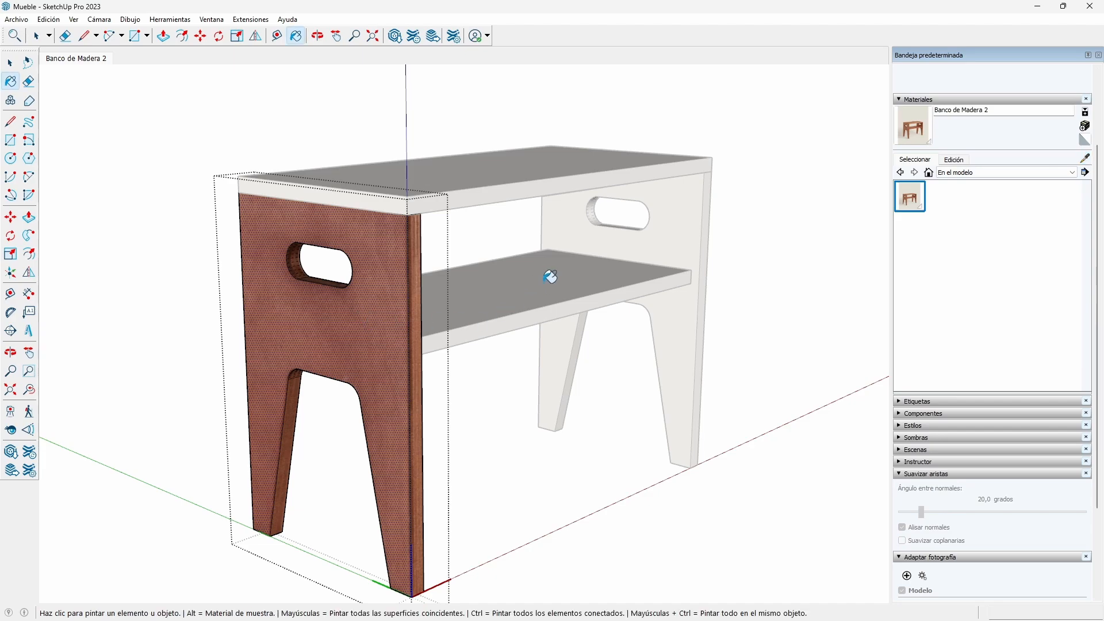
{"action": "middle_click_drag", "start_coordinate": [550, 276], "coordinate": [153, 313]}
{"action": "scroll", "coordinate": [338, 232], "scroll_direction": "up", "scroll_amount": 3}
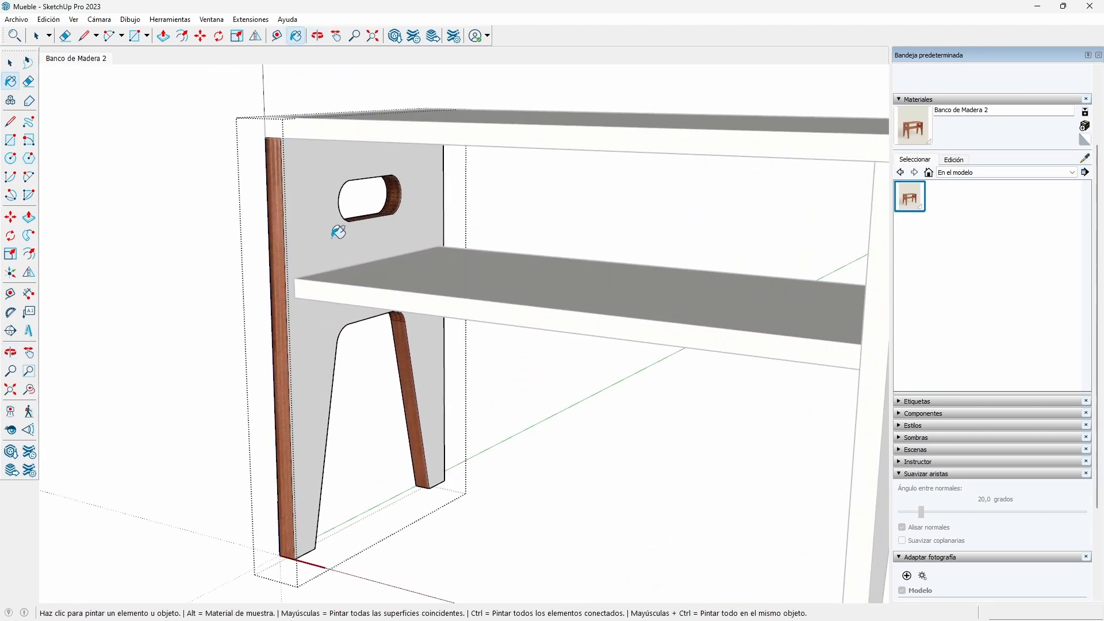
{"action": "left_click", "coordinate": [316, 207]}
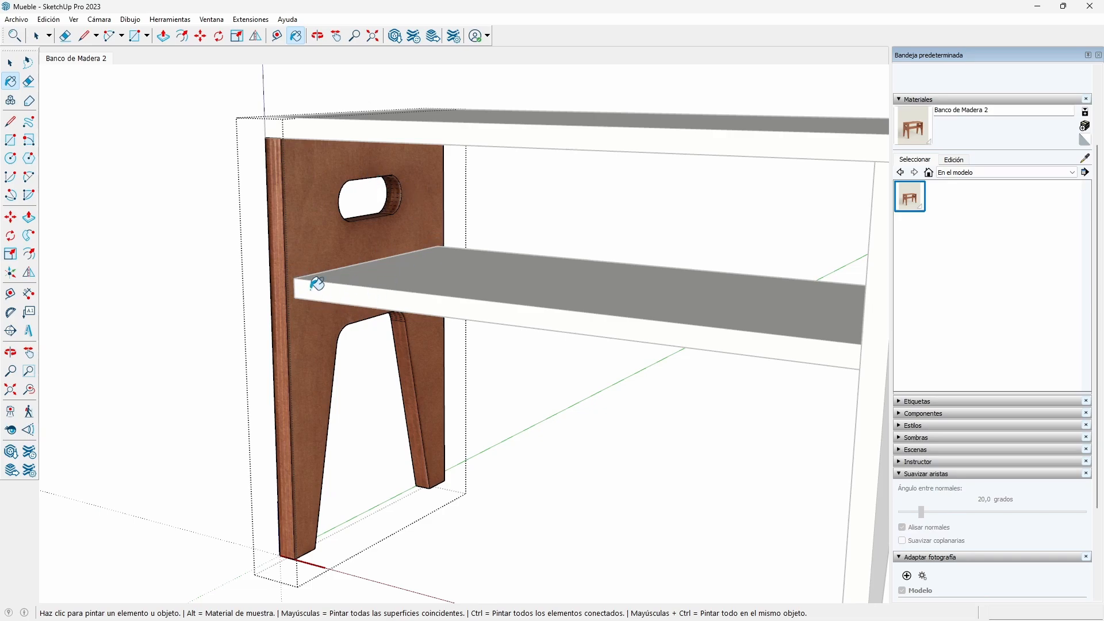
Sample the side panel's front edge texture, paint it onto the opposite vertical edge, and leave the panel's editing.
{"action": "middle_click_drag", "start_coordinate": [305, 282], "coordinate": [460, 230]}
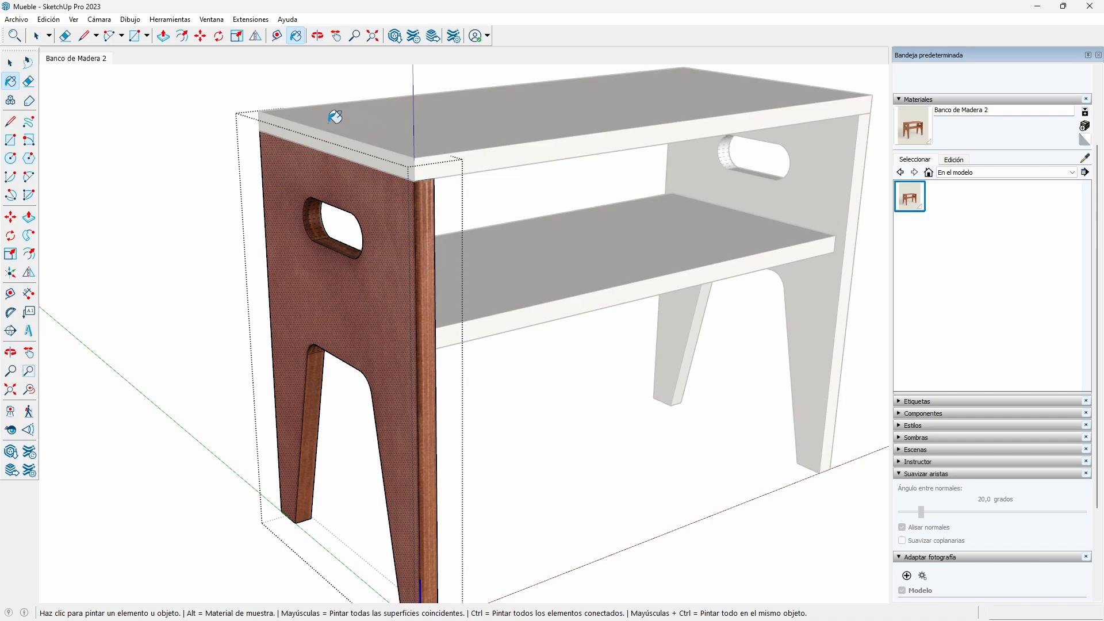
{"action": "left_click", "coordinate": [1082, 159]}
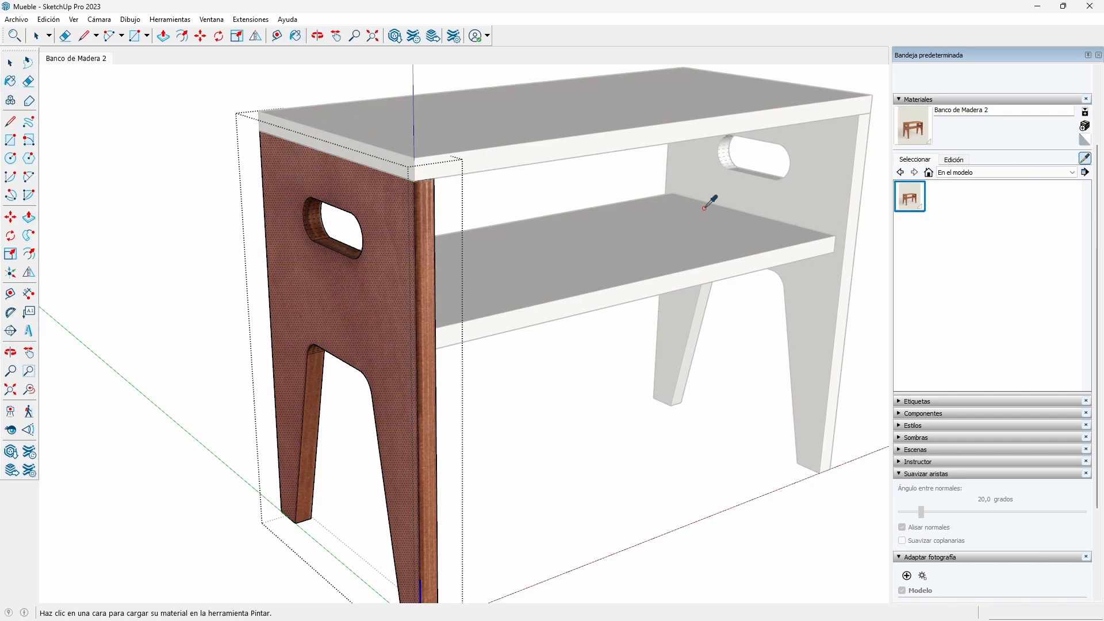
{"action": "left_click", "coordinate": [423, 268]}
{"action": "mouse_move", "coordinate": [423, 268]}
{"action": "middle_mouse_down"}
{"action": "mouse_move", "coordinate": [299, 240]}
{"action": "mouse_move", "coordinate": [895, 301]}
{"action": "middle_mouse_up"}
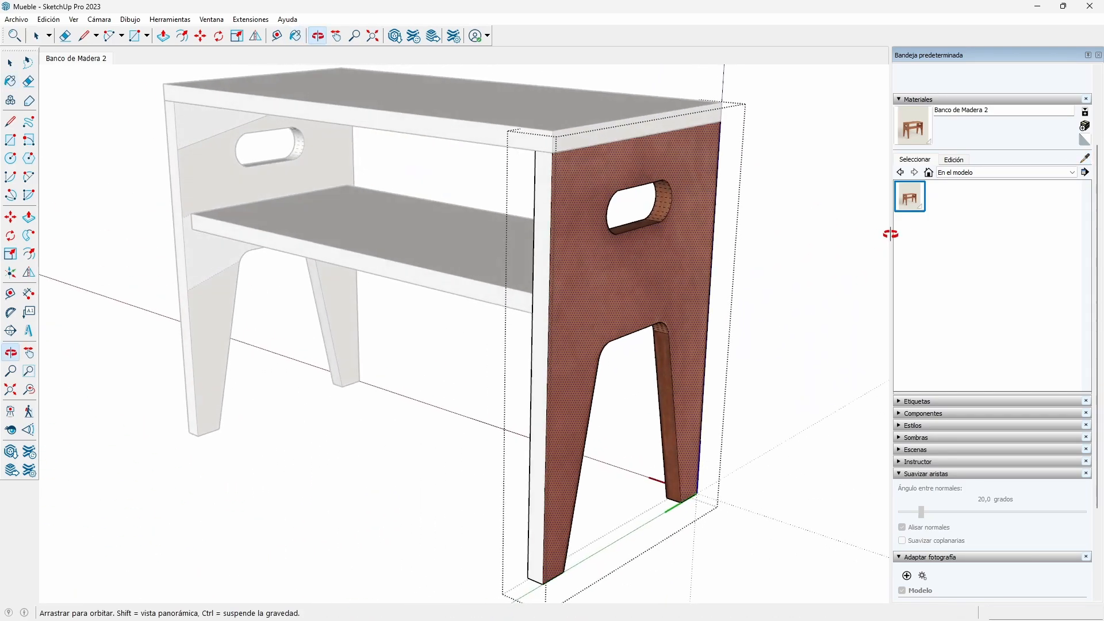
{"action": "left_click", "coordinate": [544, 274]}
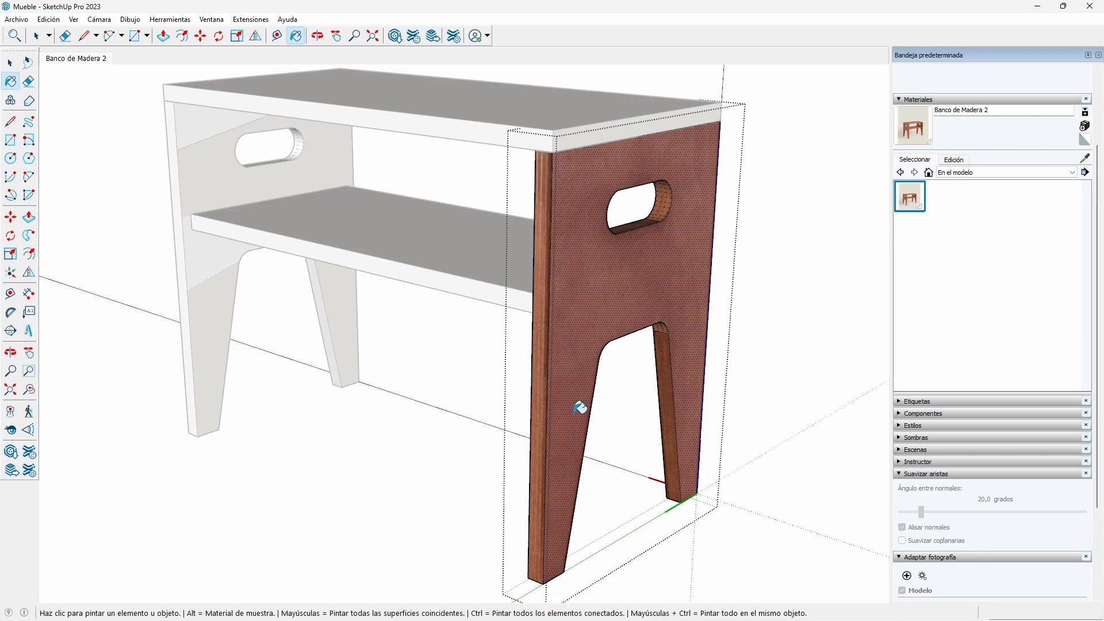
{"action": "mouse_move", "coordinate": [757, 359]}
{"action": "middle_mouse_down"}
{"action": "mouse_move", "coordinate": [468, 422]}
{"action": "mouse_move", "coordinate": [105, 422]}
{"action": "mouse_move", "coordinate": [414, 402]}
{"action": "mouse_move", "coordinate": [403, 385]}
{"action": "middle_mouse_up"}
{"action": "key", "text": "space"}
{"action": "left_click", "coordinate": [440, 147]}
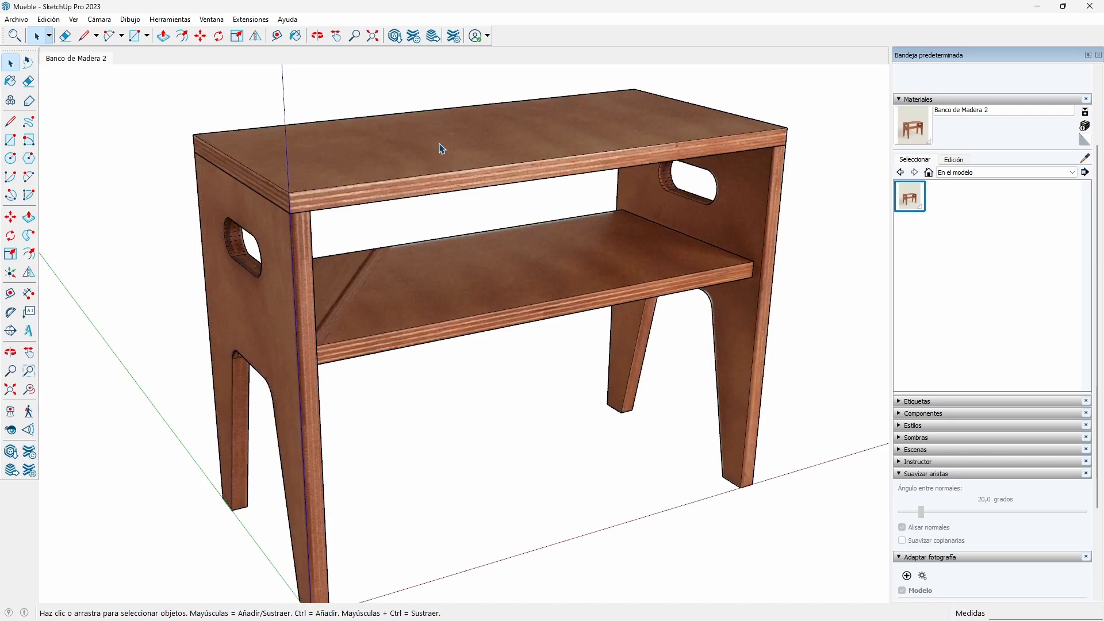
Open the tabletop for editing and paint its untextured underside with the wood texture.
{"action": "double_click", "coordinate": [441, 148]}
{"action": "key", "text": "b"}
{"action": "mouse_move", "coordinate": [463, 227]}
{"action": "middle_mouse_down"}
{"action": "mouse_move", "coordinate": [500, 108]}
{"action": "mouse_move", "coordinate": [503, 205]}
{"action": "mouse_move", "coordinate": [452, 323]}
{"action": "mouse_move", "coordinate": [486, 263]}
{"action": "middle_mouse_up"}
{"action": "left_click", "coordinate": [506, 134]}
Open the shelf for editing and paint its underside with the wood texture.
{"action": "key", "text": "space"}
{"action": "double_click", "coordinate": [452, 324]}
{"action": "left_click", "coordinate": [439, 318]}
{"action": "key", "text": "b"}
{"action": "left_click", "coordinate": [436, 329]}
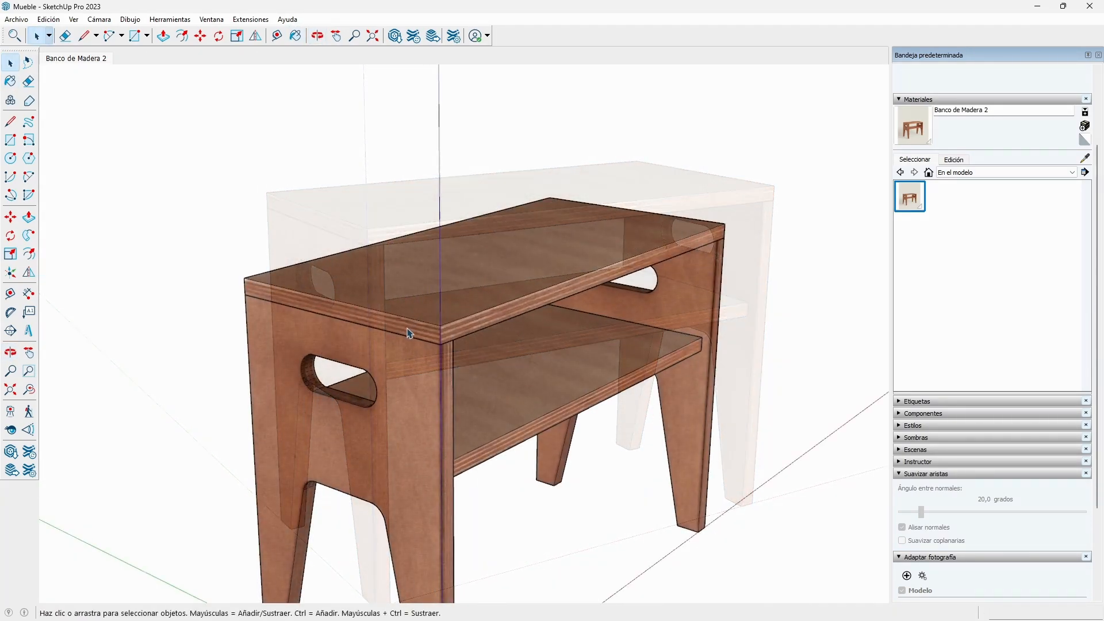
Sample the tabletop's edge texture and paint it onto the tabletop's untextured short end.
{"action": "key", "text": "b"}
{"action": "key", "text": "alt"}
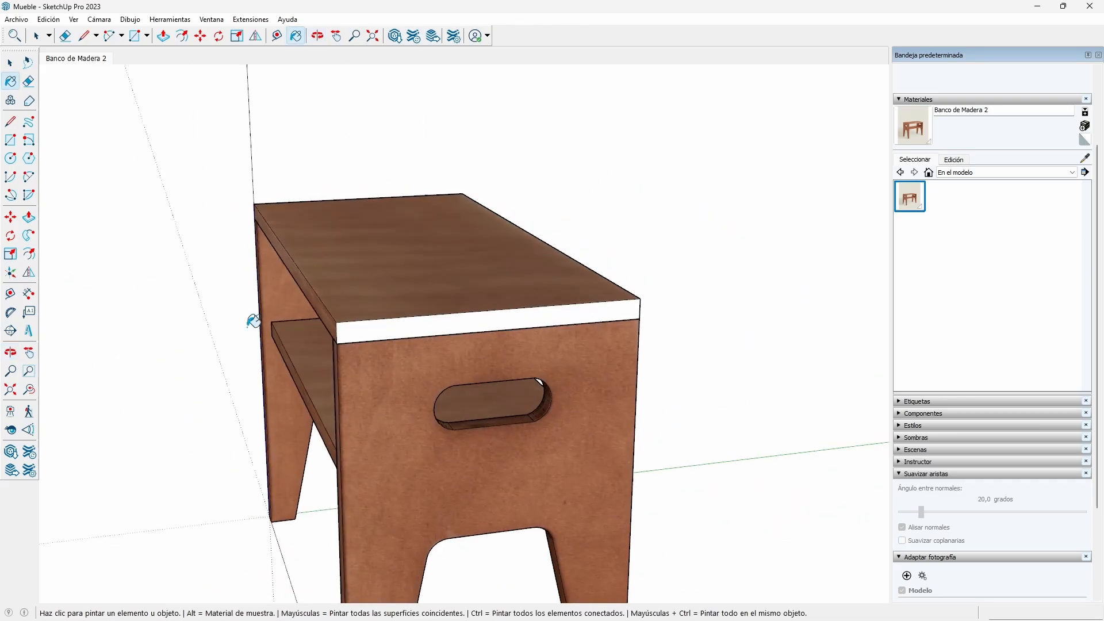
{"action": "key", "text": "space"}
{"action": "double_click", "coordinate": [437, 327]}
{"action": "key", "text": "b"}
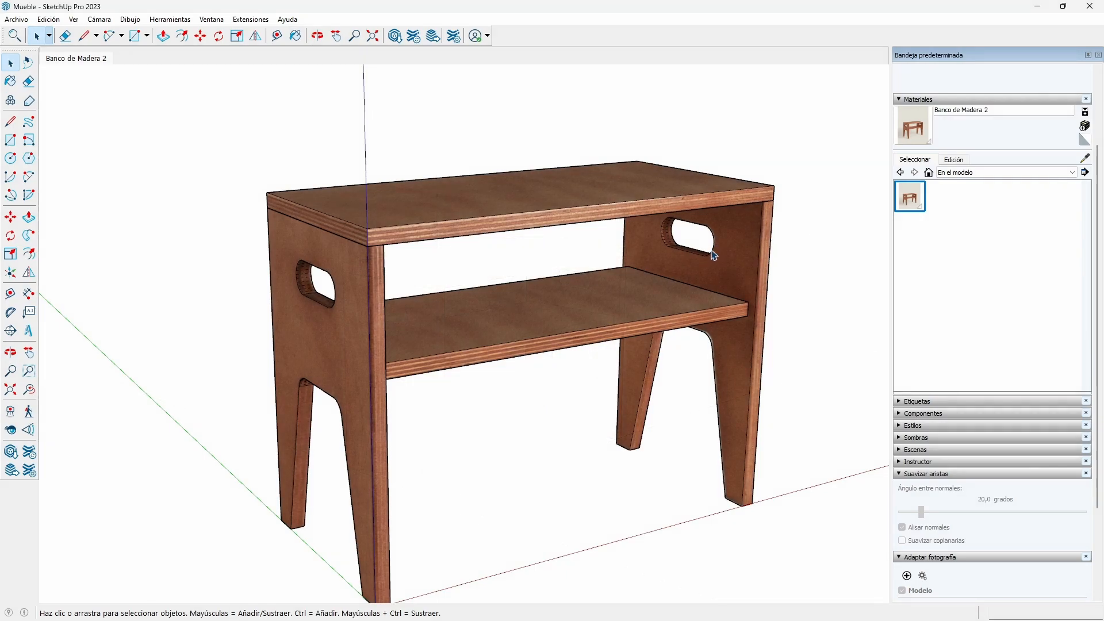
Delete the far side panel and copy the textured side panel from the origin into its place.
{"action": "left_click", "coordinate": [730, 389]}
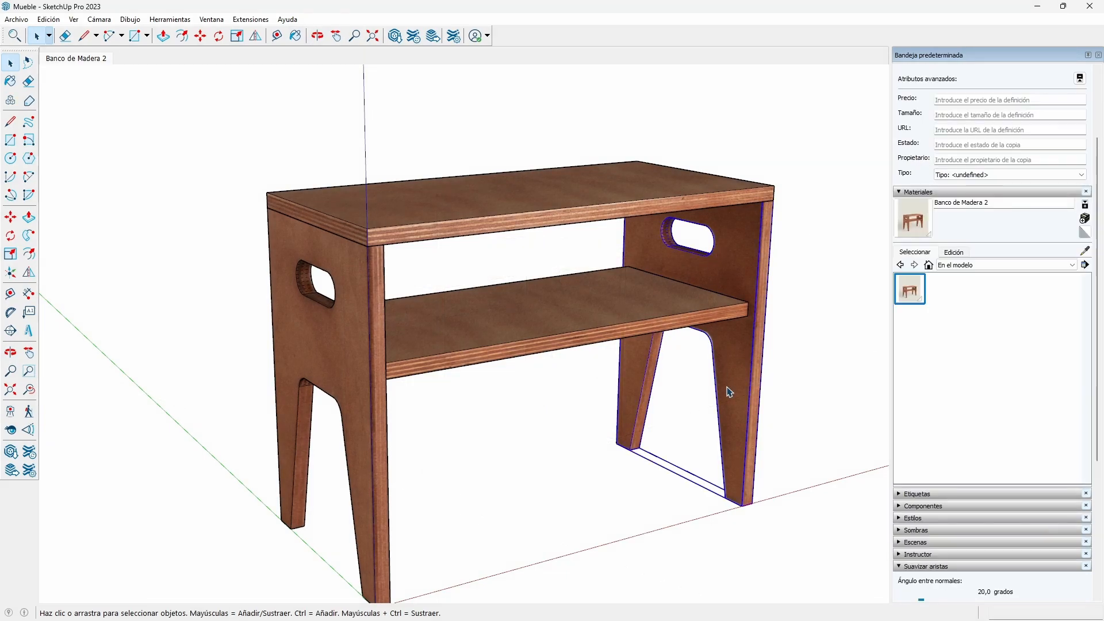
{"action": "key", "text": "Delete"}
{"action": "left_click", "coordinate": [300, 354]}
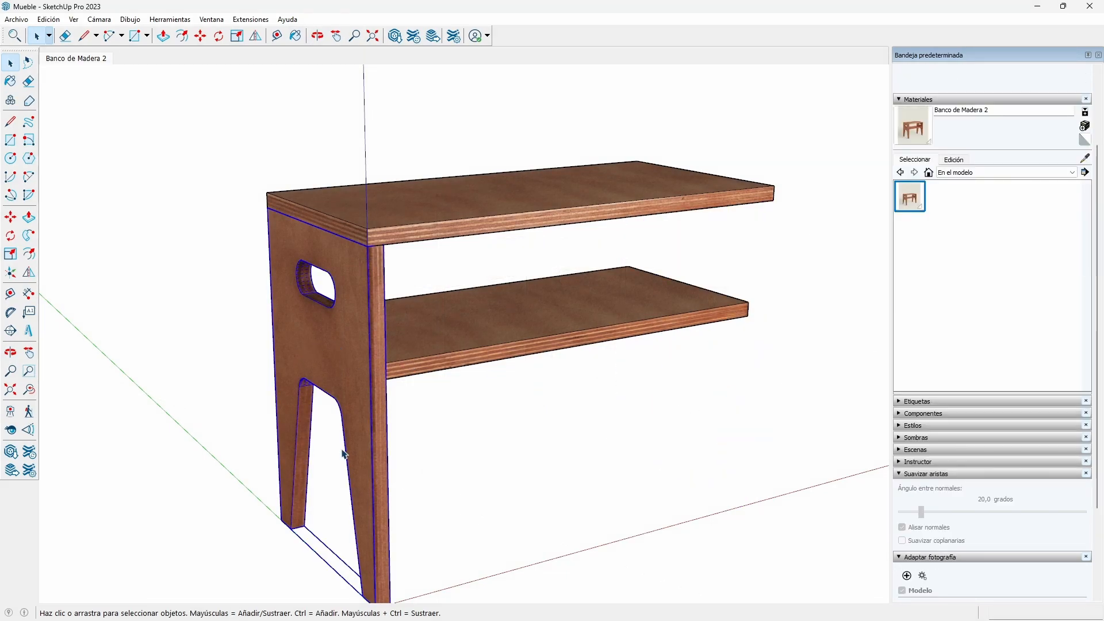
{"action": "key", "text": "m"}
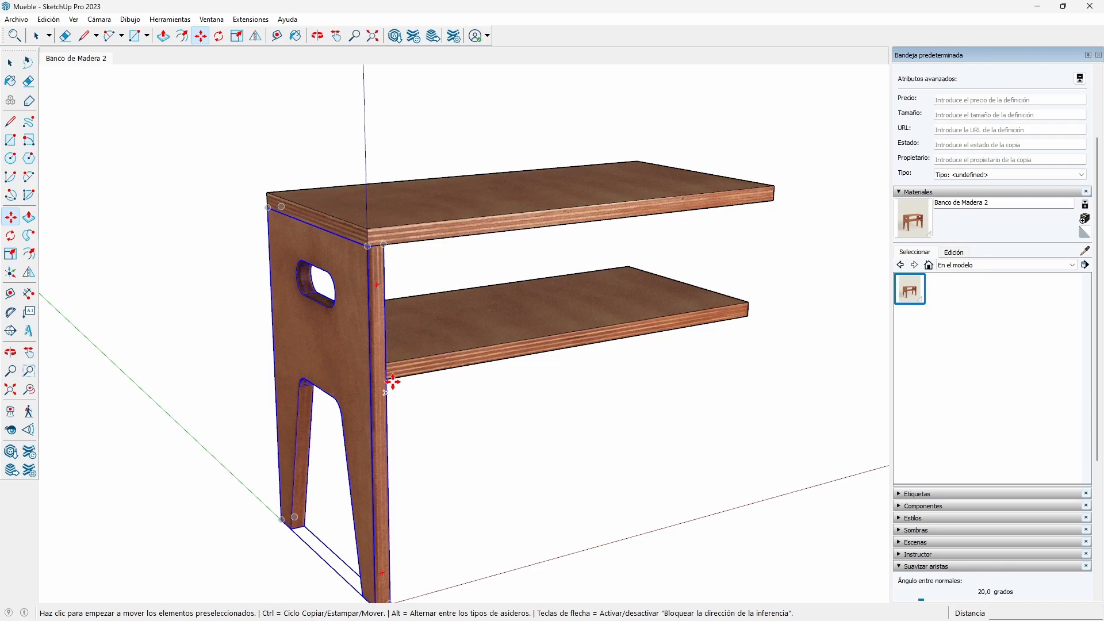
{"action": "left_click", "coordinate": [387, 247]}
{"action": "key", "text": "ctrl"}
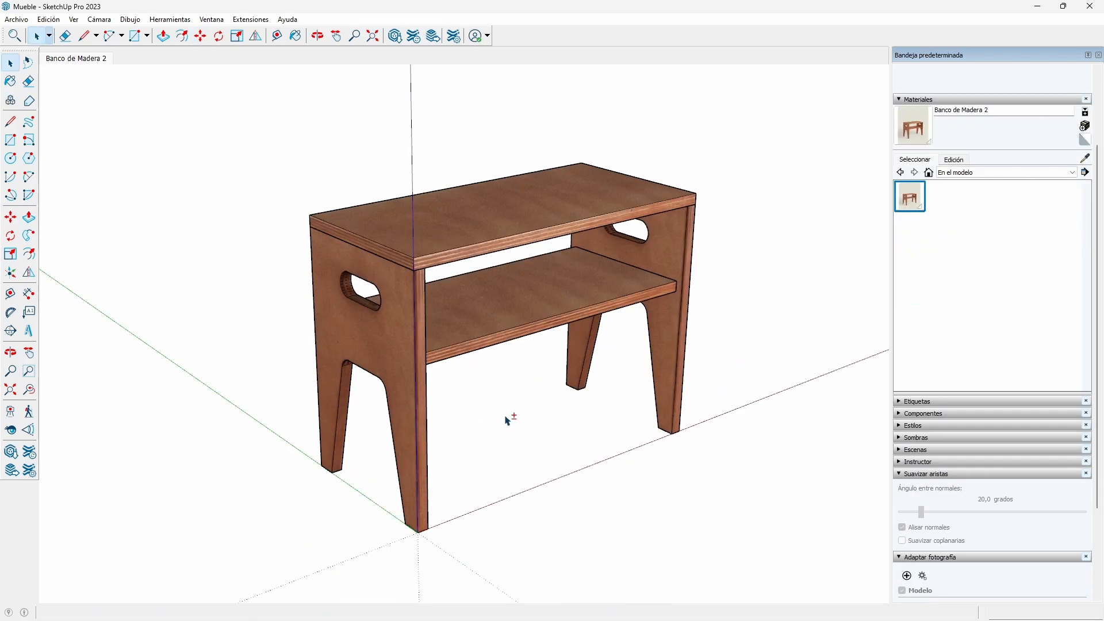
Inspect the bench from below, behind and in front for remaining untextured faces.
{"action": "key", "text": "o"}
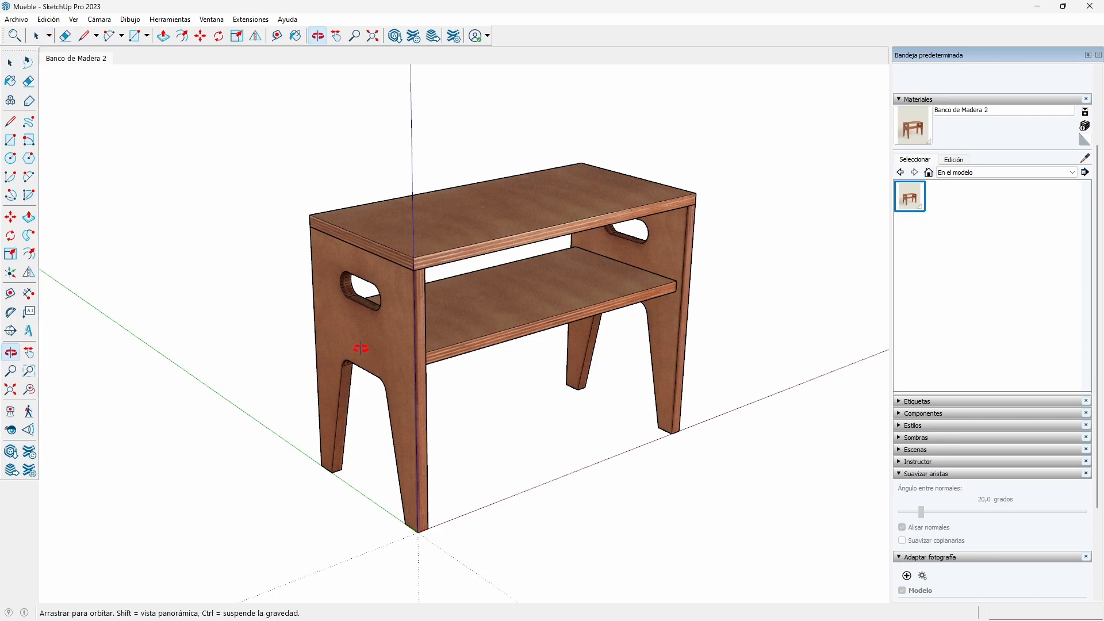
{"action": "left_click_drag", "start_coordinate": [355, 340], "coordinate": [438, 334]}
{"action": "key", "text": "space"}
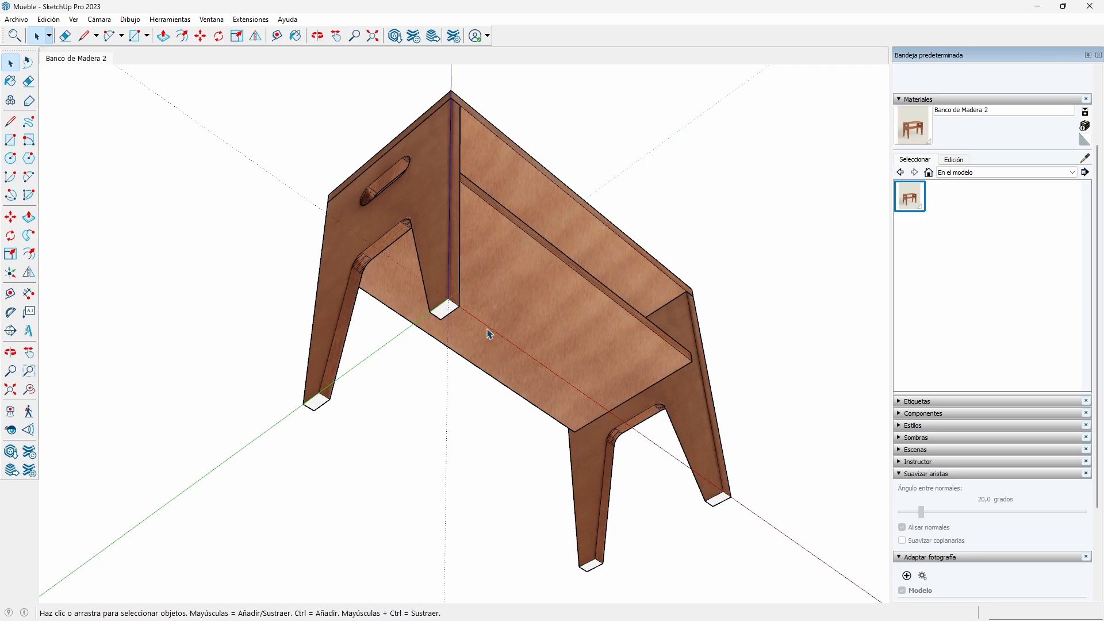
{"action": "middle_click_drag", "start_coordinate": [381, 189], "coordinate": [625, 358]}
{"action": "middle_click_drag", "start_coordinate": [500, 248], "coordinate": [514, 298]}
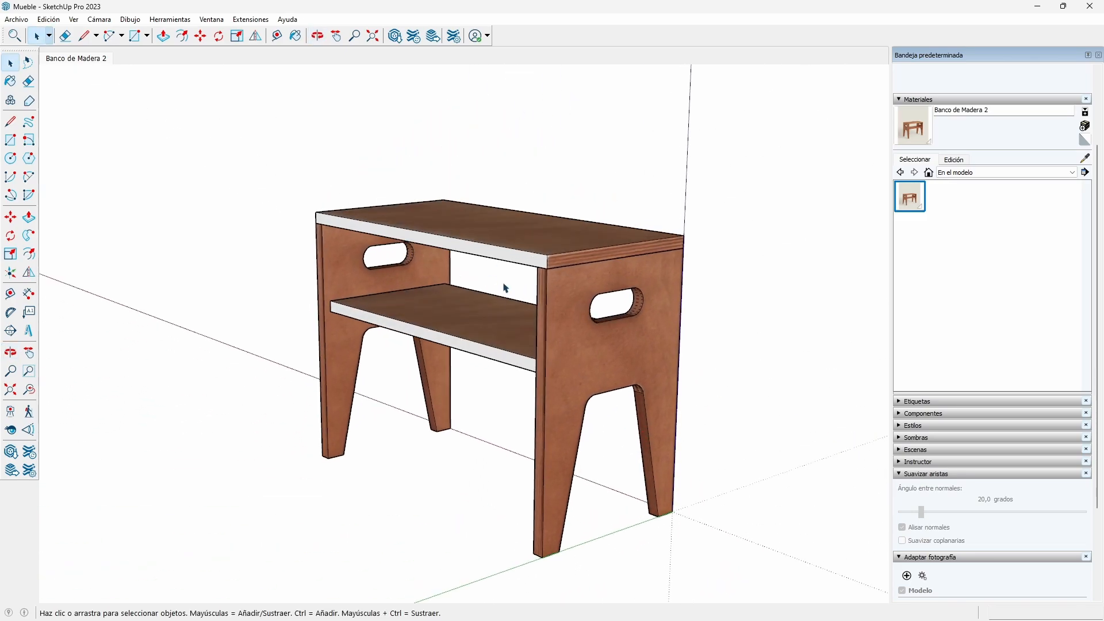
{"action": "middle_click_drag", "start_coordinate": [608, 368], "coordinate": [291, 370]}
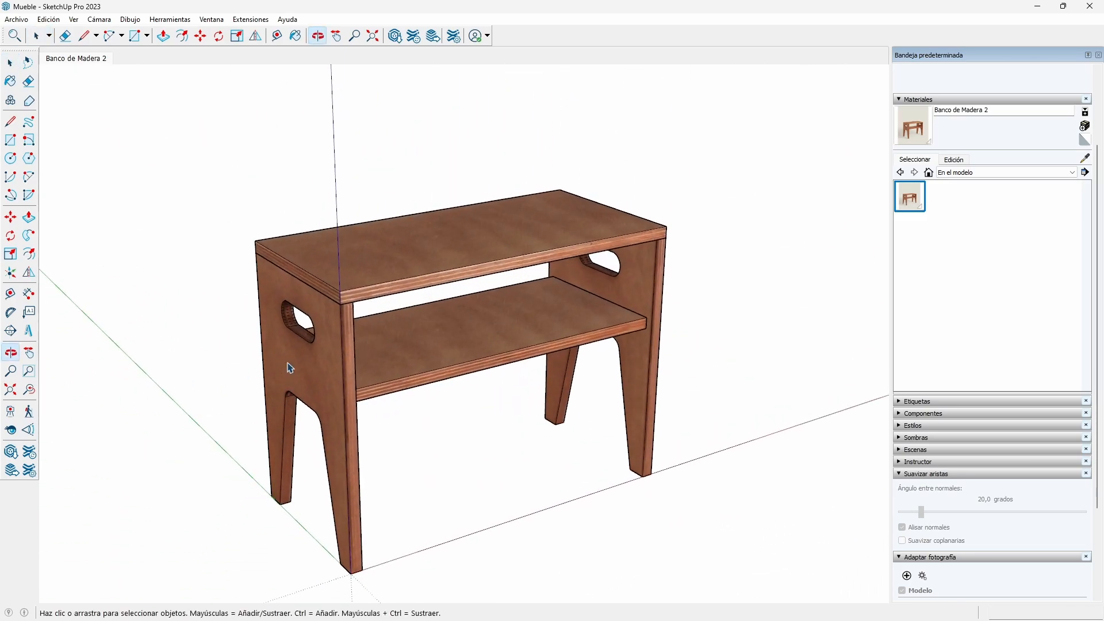
{"action": "scroll", "coordinate": [385, 309], "scroll_direction": "up", "scroll_amount": 3}
{"action": "scroll", "coordinate": [455, 259], "scroll_direction": "down", "scroll_amount": 1}
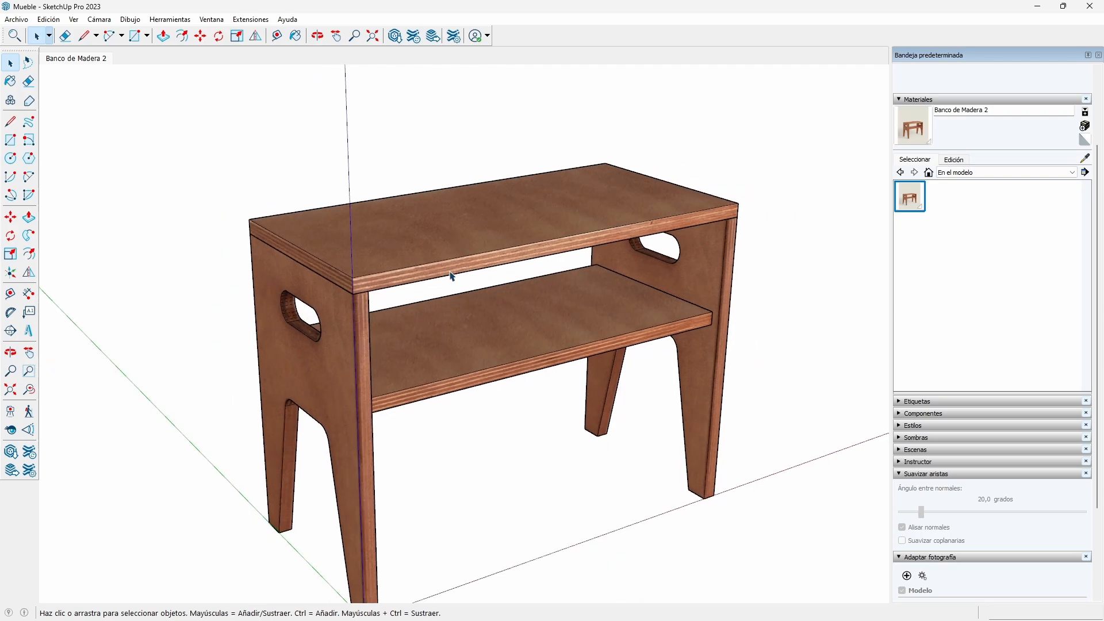
Open the tabletop for editing, paint its back edge with the layered edge texture, and leave its editing.
{"action": "double_click", "coordinate": [451, 276]}
{"action": "key", "text": "b"}
{"action": "middle_click_drag", "start_coordinate": [447, 278], "coordinate": [865, 291]}
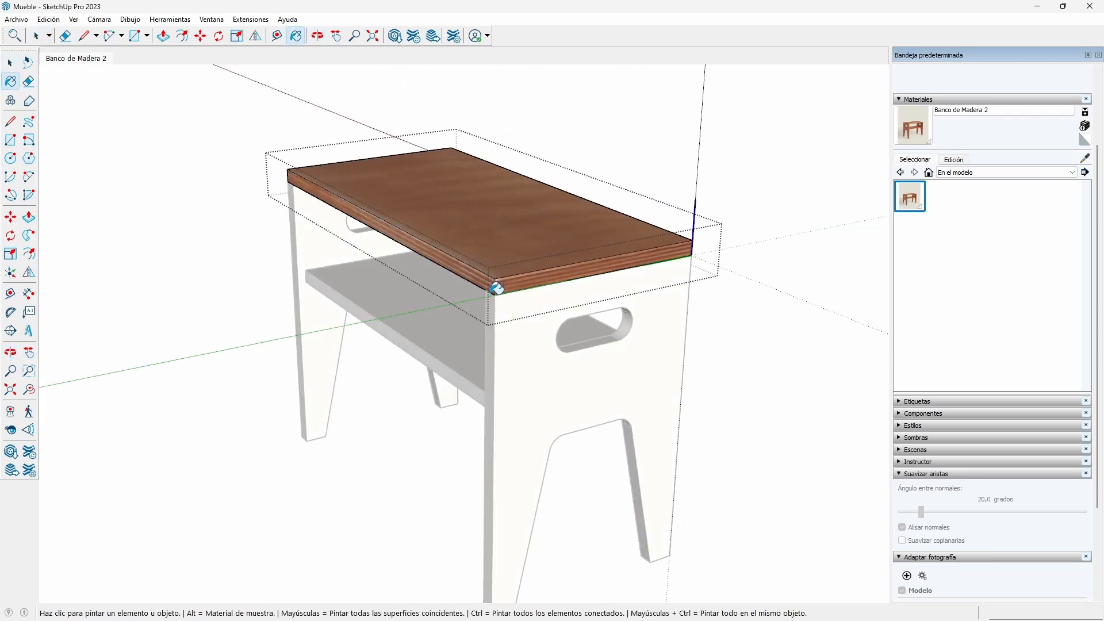
{"action": "key", "text": "space"}
{"action": "key", "text": "Escape"}
Open the shelf for editing, sample its front edge texture, paint it onto the back edge, and leave its editing.
{"action": "middle_click_drag", "start_coordinate": [497, 289], "coordinate": [514, 212]}
{"action": "double_click", "coordinate": [491, 320]}
{"action": "mouse_move", "coordinate": [491, 320]}
{"action": "middle_mouse_down"}
{"action": "mouse_move", "coordinate": [471, 335]}
{"action": "mouse_move", "coordinate": [259, 345]}
{"action": "middle_mouse_up"}
{"action": "key", "text": "b"}
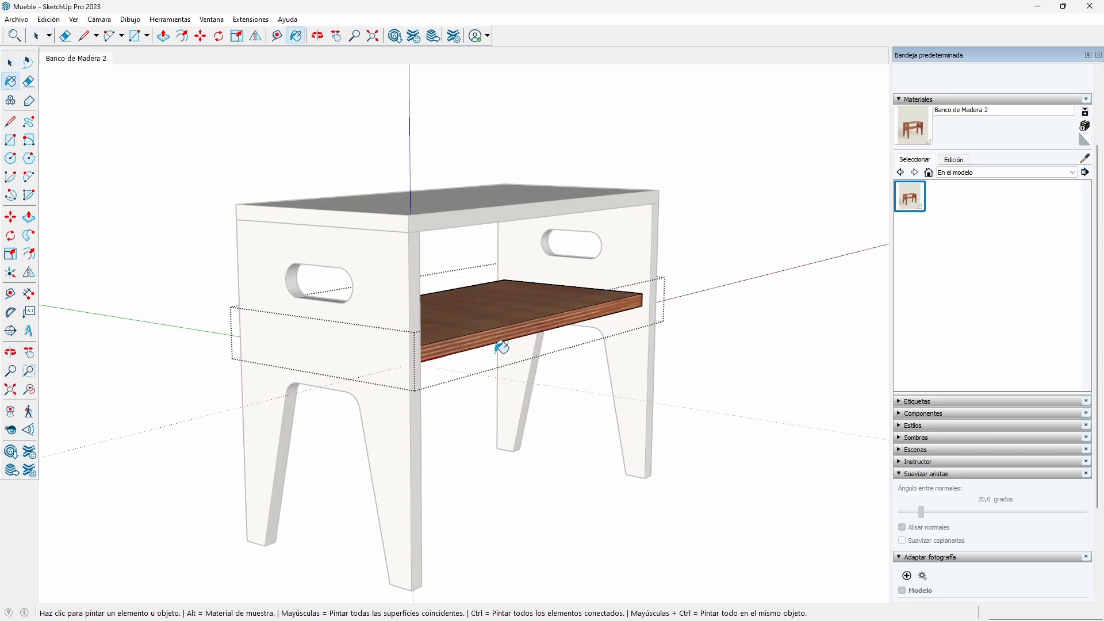
{"action": "left_click", "coordinate": [468, 347], "text": "alt"}
{"action": "middle_click_drag", "start_coordinate": [468, 348], "coordinate": [650, 338]}
{"action": "left_click", "coordinate": [552, 337]}
{"action": "scroll", "coordinate": [561, 334], "scroll_direction": "down", "scroll_amount": 1}
{"action": "key", "text": "space"}
{"action": "left_click", "coordinate": [687, 285]}
Sample the wood texture, open the side panel for editing, paint the undersides of its legs, and leave its editing.
{"action": "middle_click_drag", "start_coordinate": [687, 285], "coordinate": [344, 304]}
{"action": "key", "text": "b"}
{"action": "left_click", "coordinate": [438, 236], "text": "alt"}
{"action": "middle_click_drag", "start_coordinate": [439, 236], "coordinate": [382, 212]}
{"action": "scroll", "coordinate": [388, 386], "scroll_direction": "up", "scroll_amount": 4}
{"action": "key", "text": "space"}
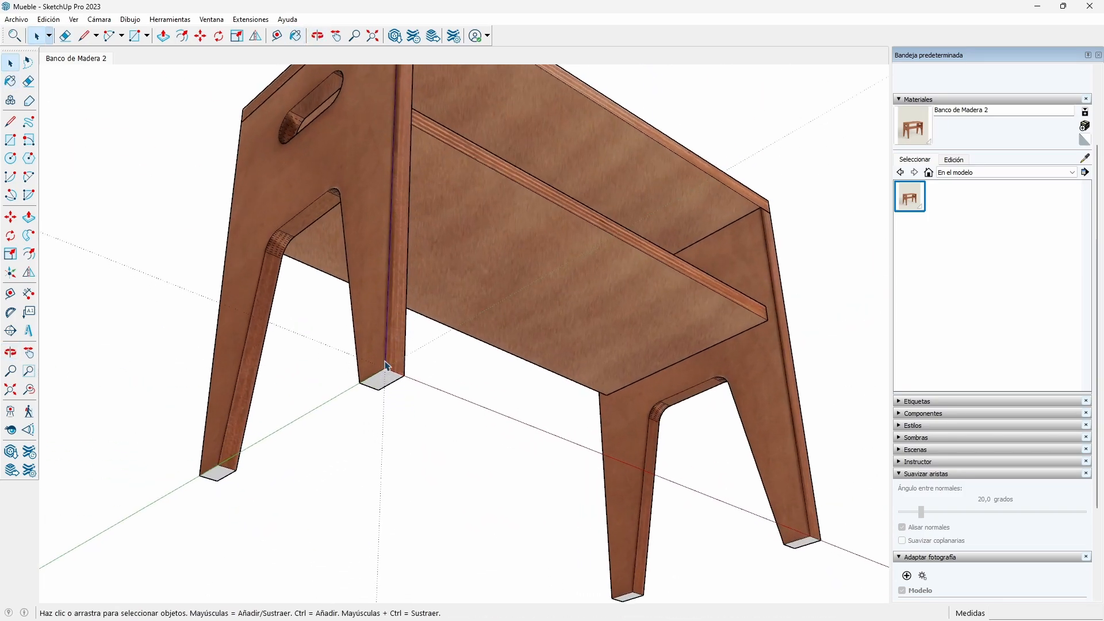
{"action": "double_click", "coordinate": [386, 365]}
{"action": "key", "text": "m"}
{"action": "key", "text": "b"}
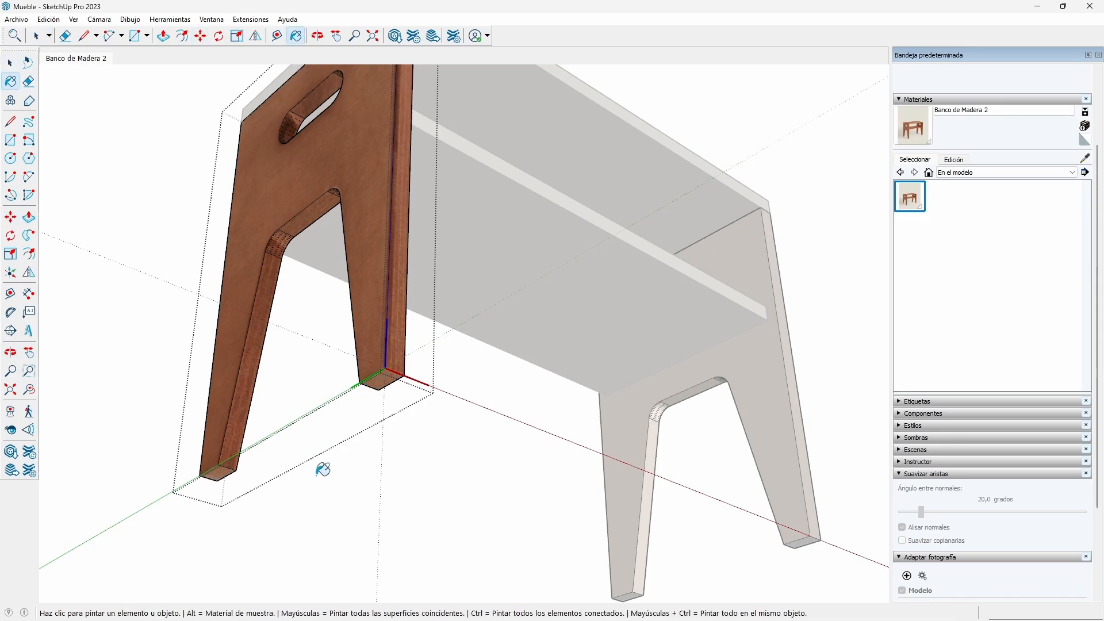
{"action": "key", "text": "space"}
{"action": "left_click", "coordinate": [317, 476]}
Return to the matched-photo scene Banco de Madera 2.
{"action": "middle_click_drag", "start_coordinate": [452, 386], "coordinate": [473, 518]}
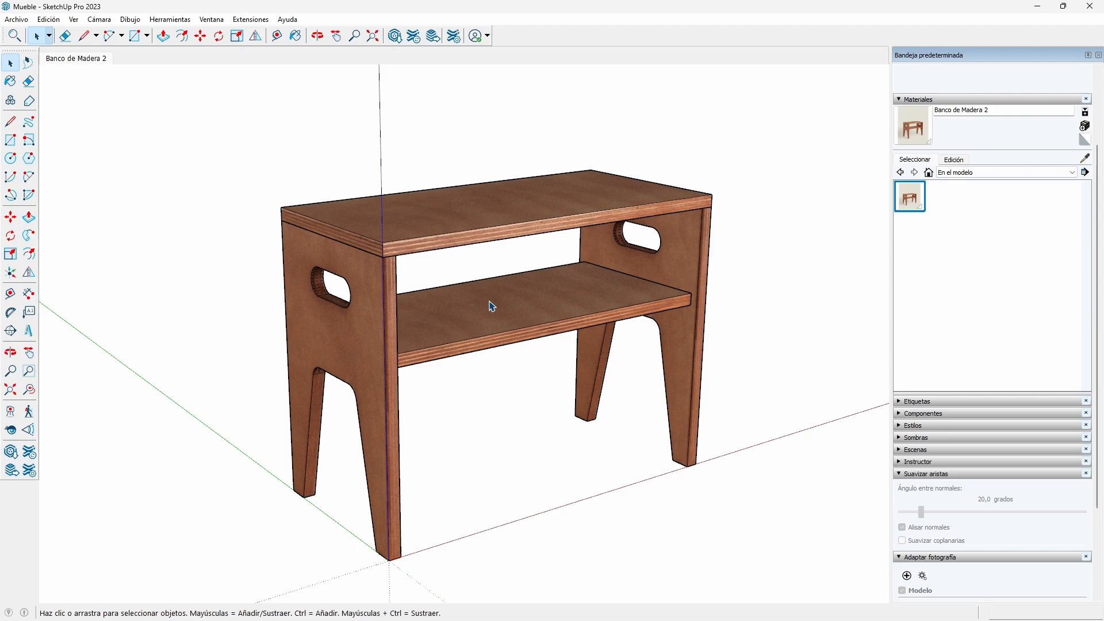
{"action": "left_click", "coordinate": [99, 60]}
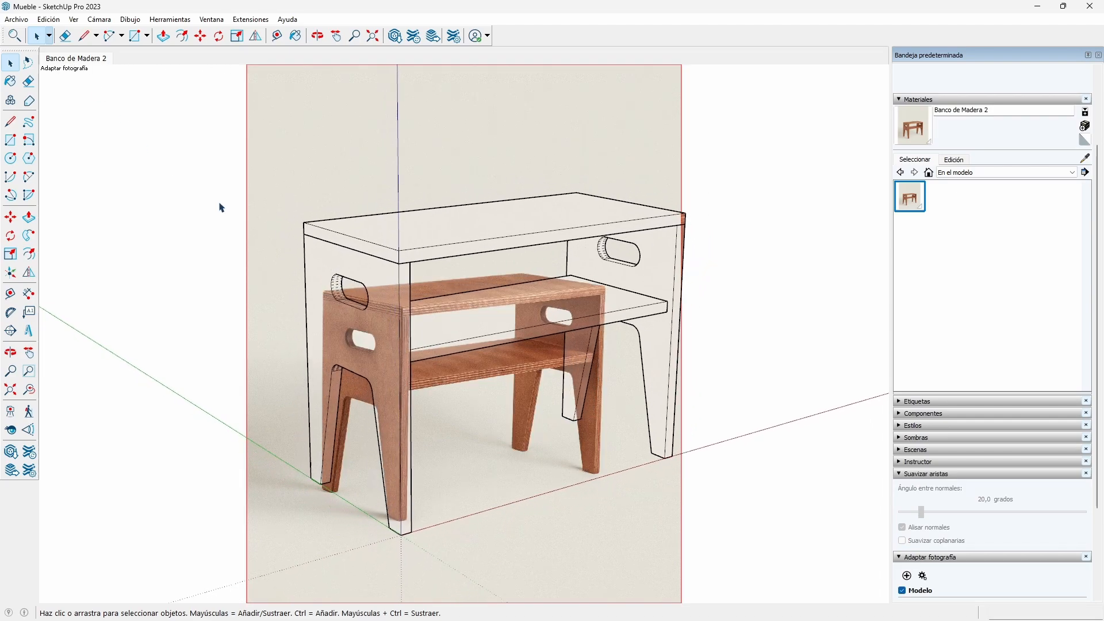